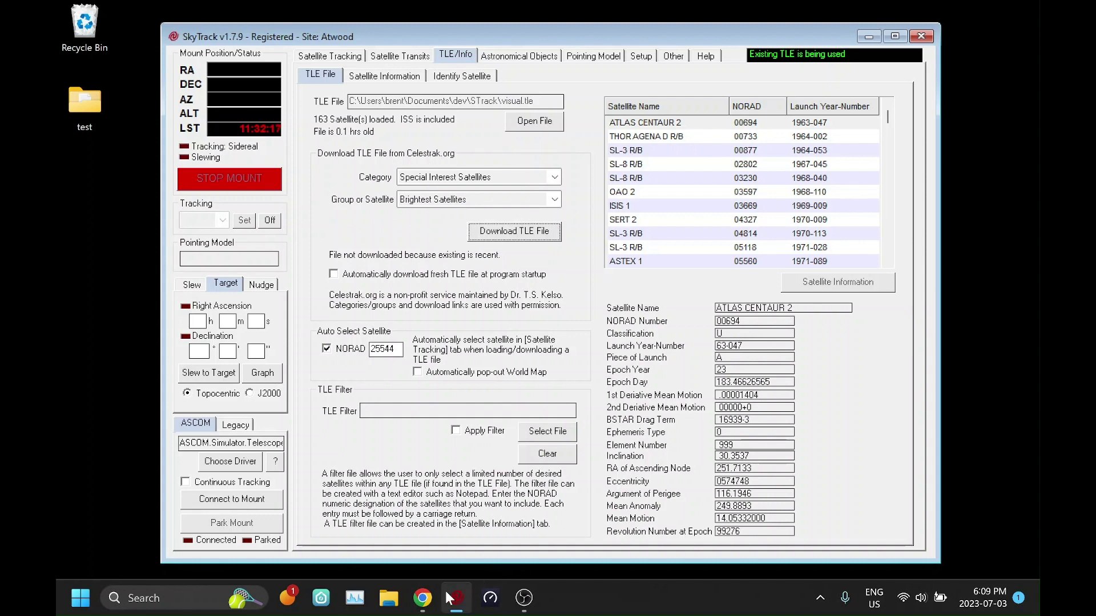
Browse CelesTrak's Supplemental GP Data satellite groups in Chrome, then return to SkyTrack's TLE File tab.
{"action": "left_click", "coordinate": [426, 599]}
{"action": "scroll", "coordinate": [303, 223], "scroll_direction": "up", "scroll_amount": 7}
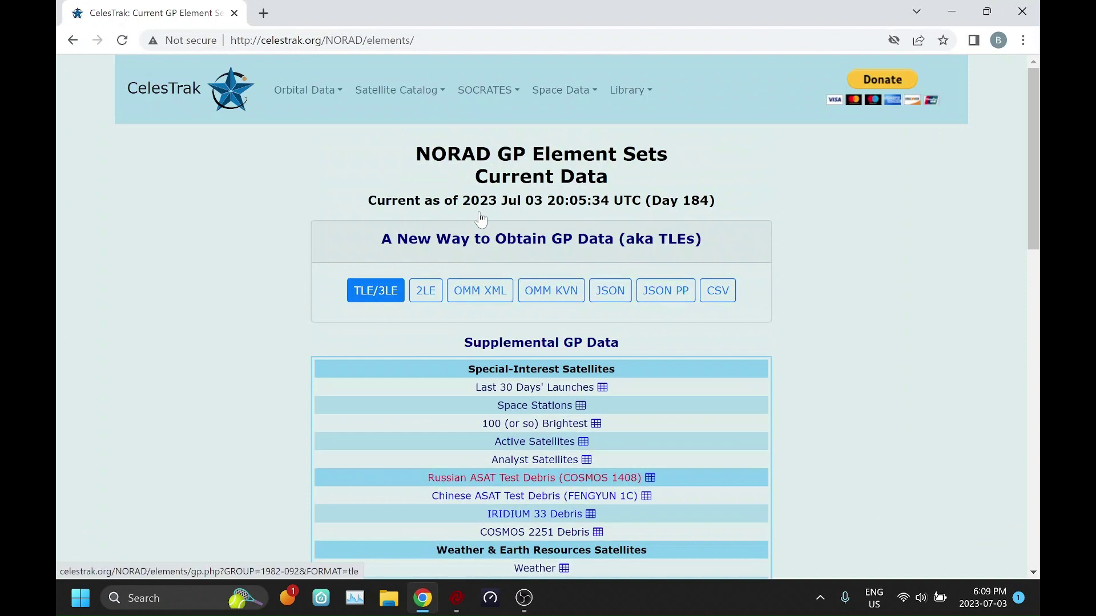
{"action": "scroll", "coordinate": [292, 240], "scroll_direction": "down", "scroll_amount": 4}
{"action": "scroll", "coordinate": [293, 240], "scroll_direction": "up", "scroll_amount": 1}
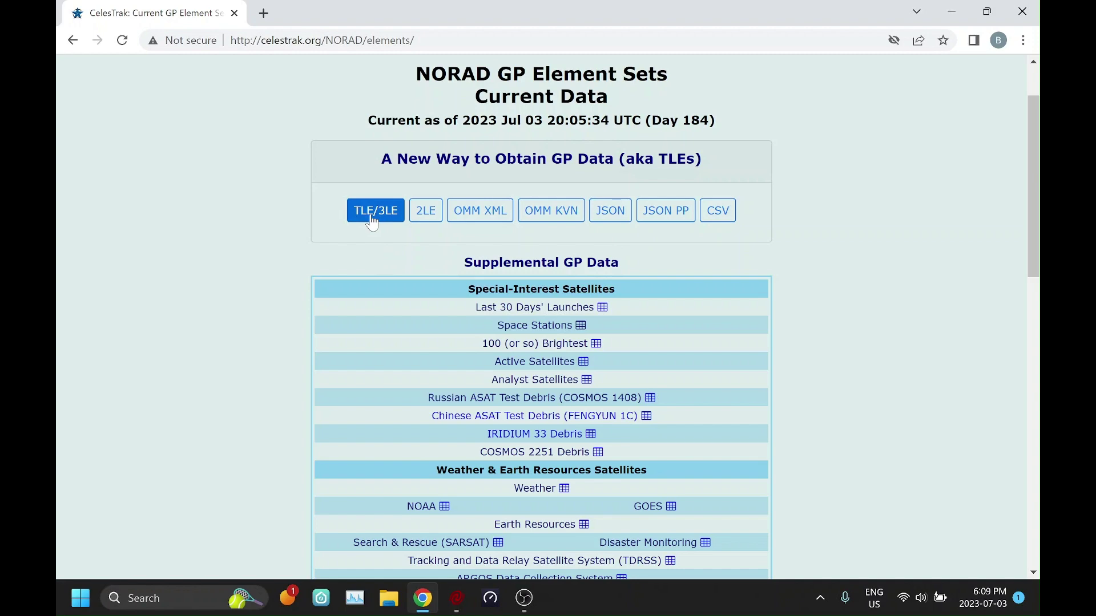
{"action": "scroll", "coordinate": [372, 285], "scroll_direction": "down", "scroll_amount": 2}
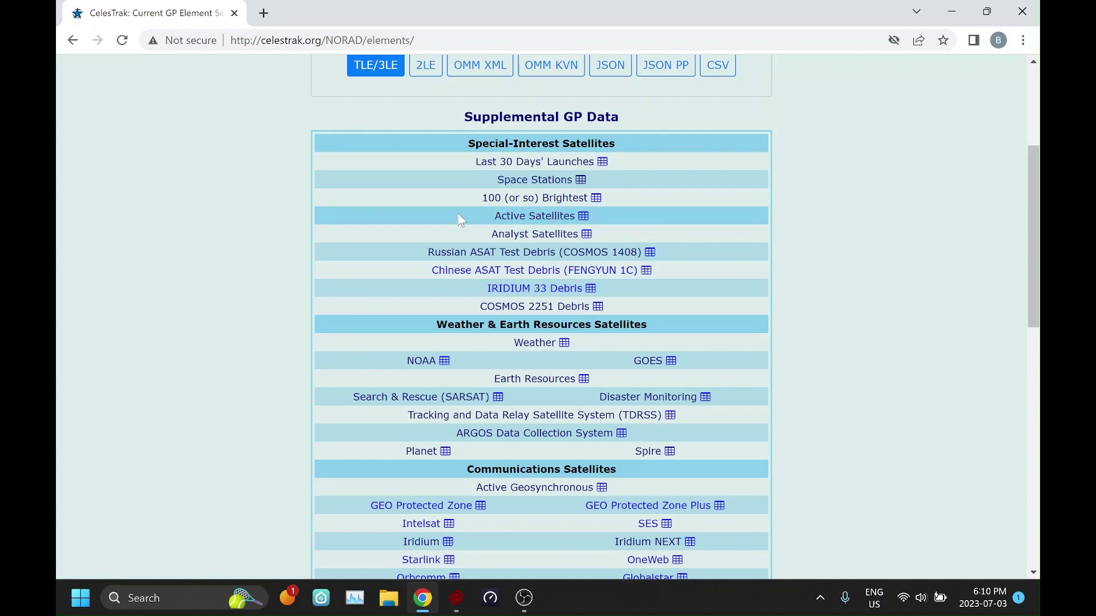
{"action": "scroll", "coordinate": [446, 275], "scroll_direction": "down", "scroll_amount": 1}
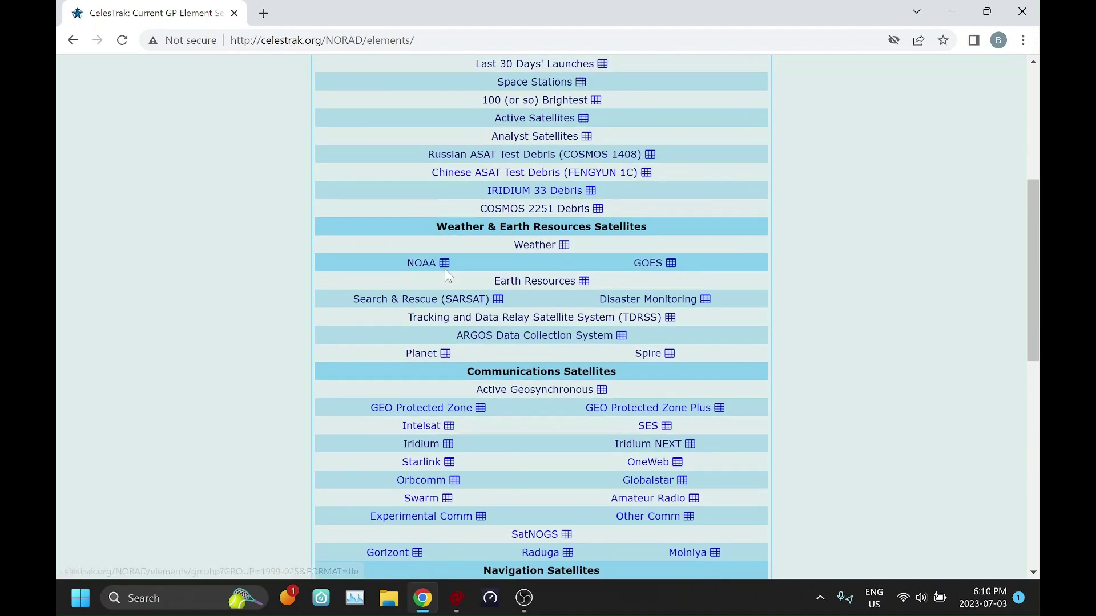
{"action": "left_click", "coordinate": [456, 598]}
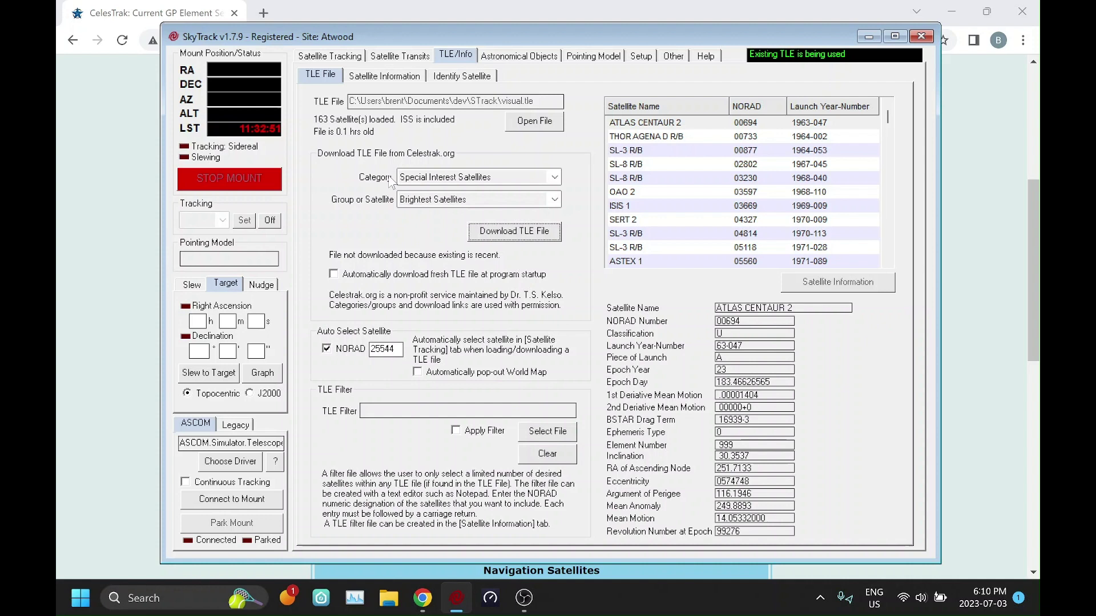
Download the Communication Satellites > Iridium TLE group, loading 31 satellites from iridium.tle.
{"action": "left_click", "coordinate": [471, 178]}
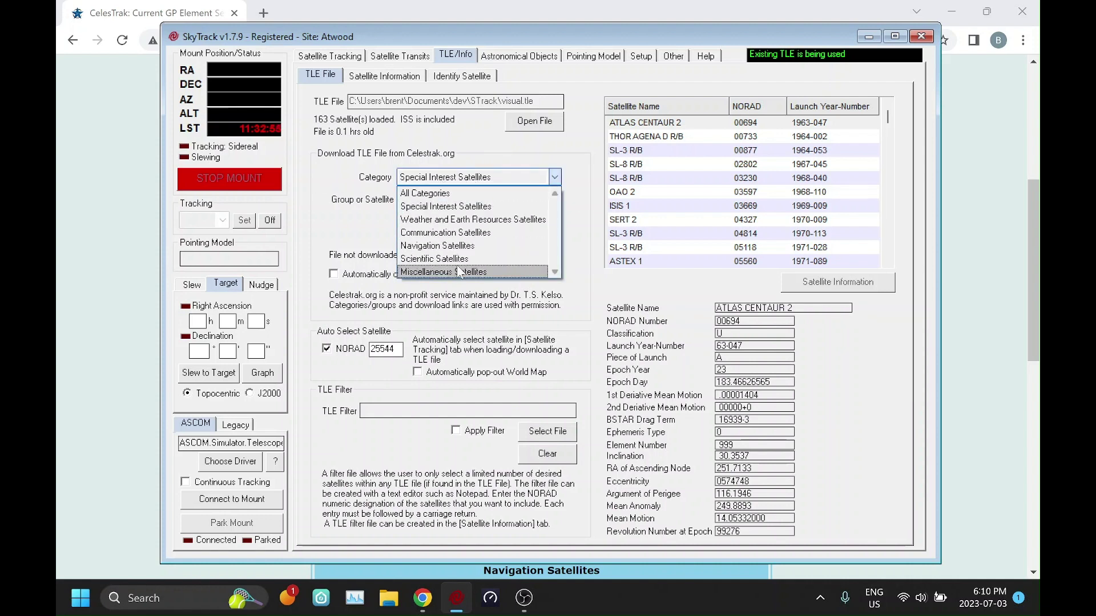
{"action": "left_click", "coordinate": [478, 234]}
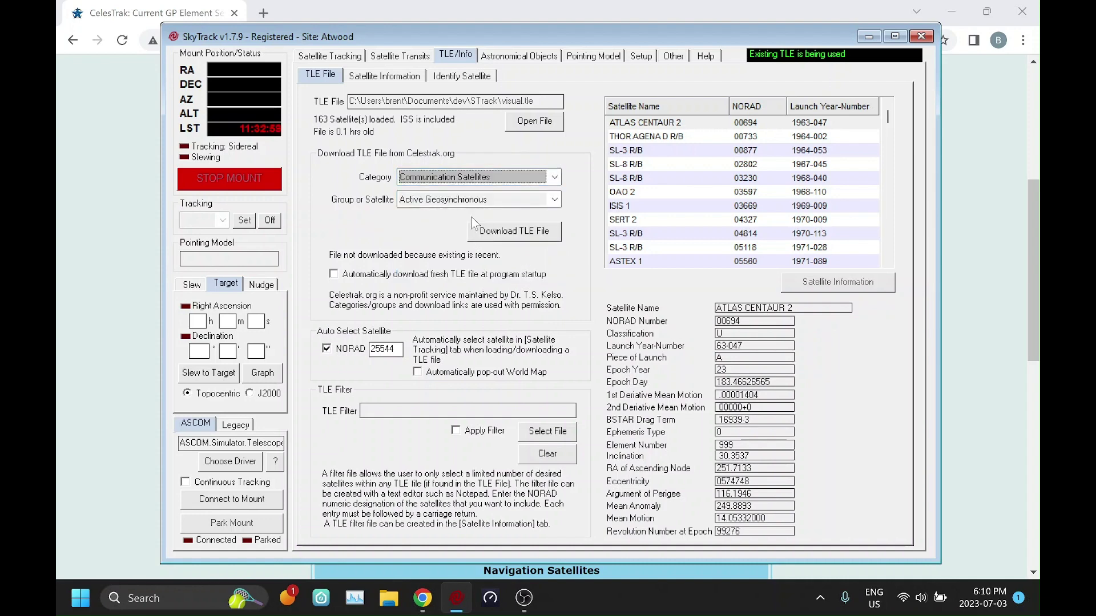
{"action": "left_click", "coordinate": [433, 201]}
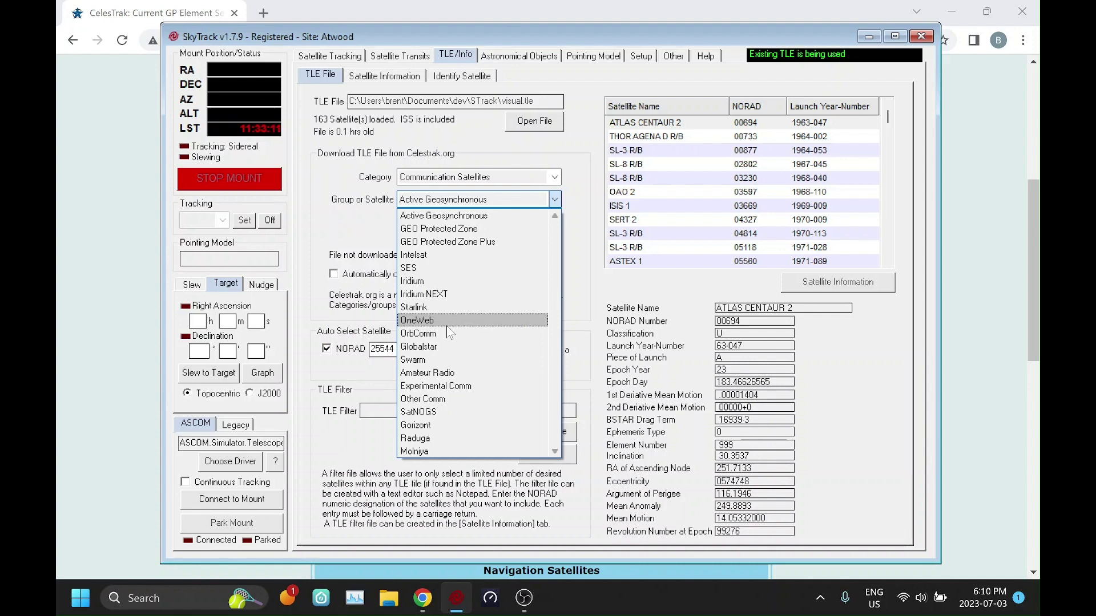
{"action": "left_click", "coordinate": [416, 281]}
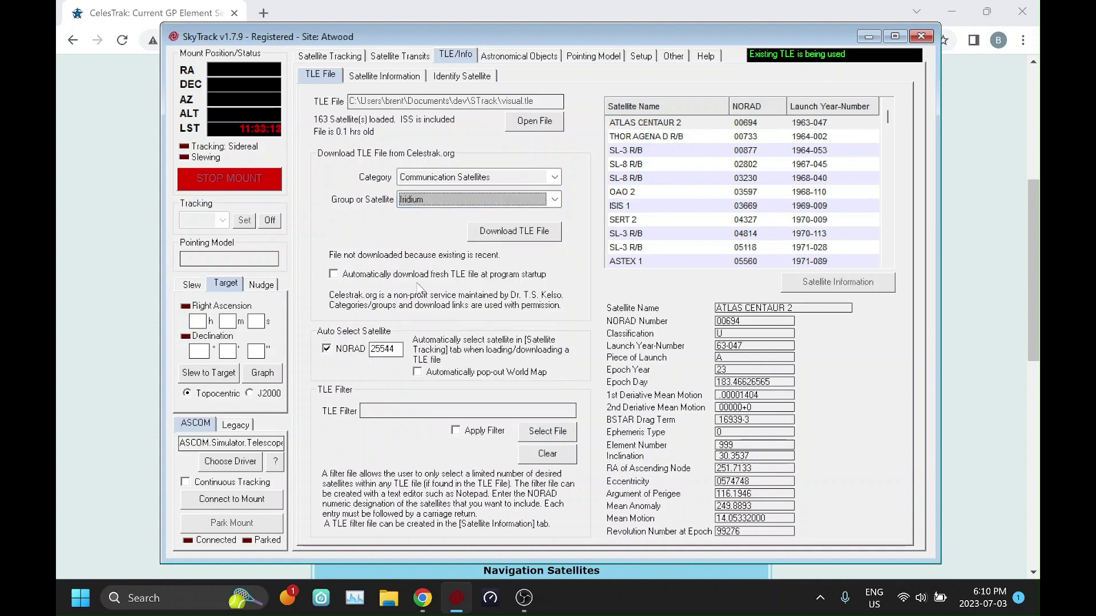
{"action": "left_click", "coordinate": [524, 233]}
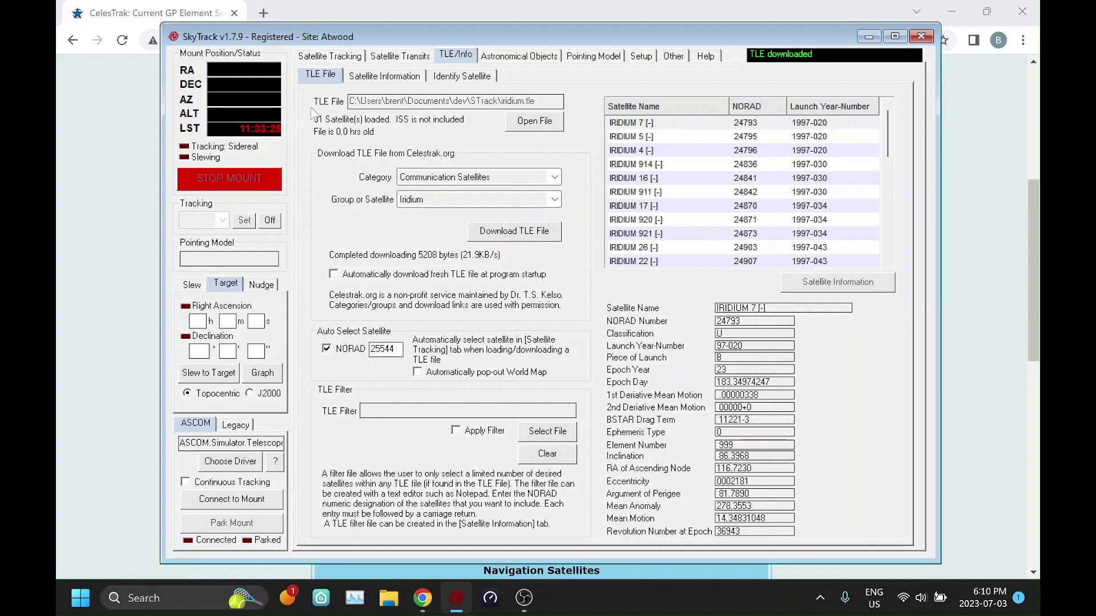
Download the Special Interest Satellites > Active Satellites TLE group.
{"action": "left_click", "coordinate": [517, 171]}
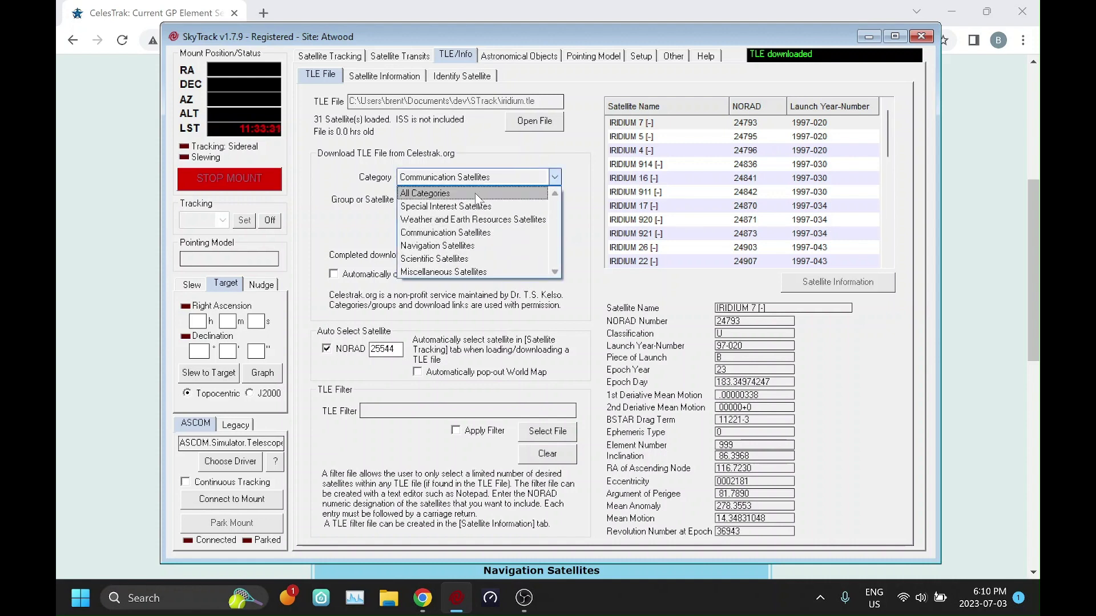
{"action": "left_click", "coordinate": [468, 208]}
{"action": "left_click", "coordinate": [509, 200]}
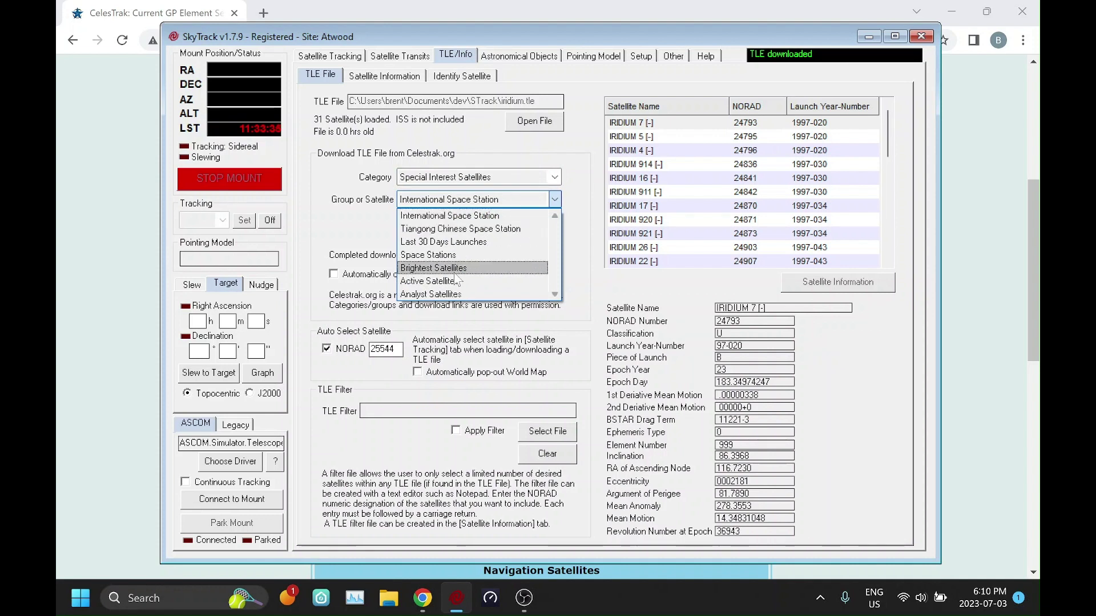
{"action": "left_click", "coordinate": [451, 281]}
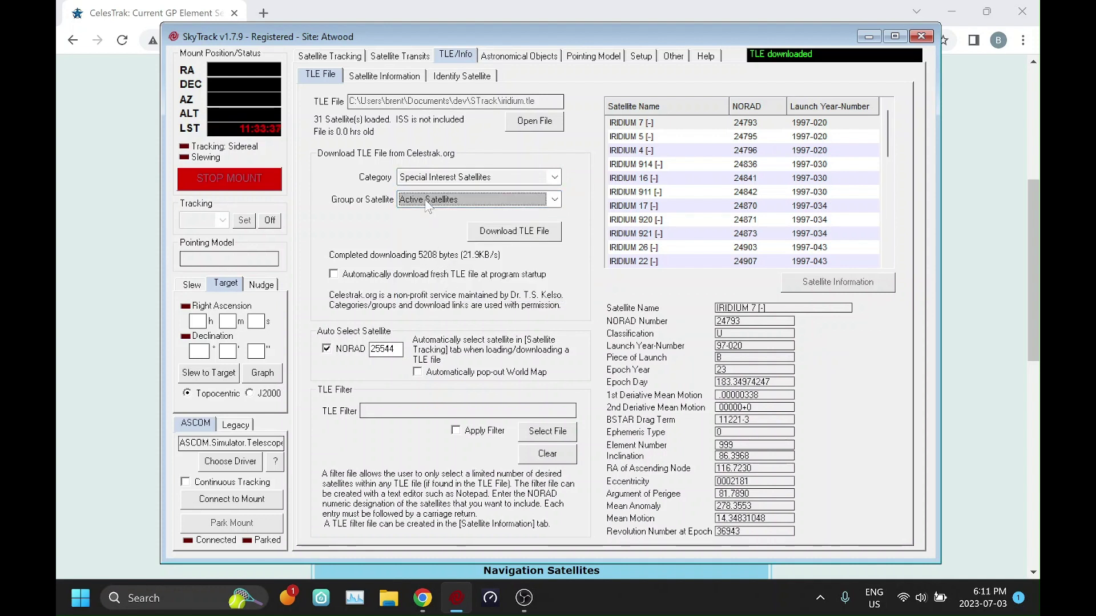
{"action": "left_click", "coordinate": [470, 230]}
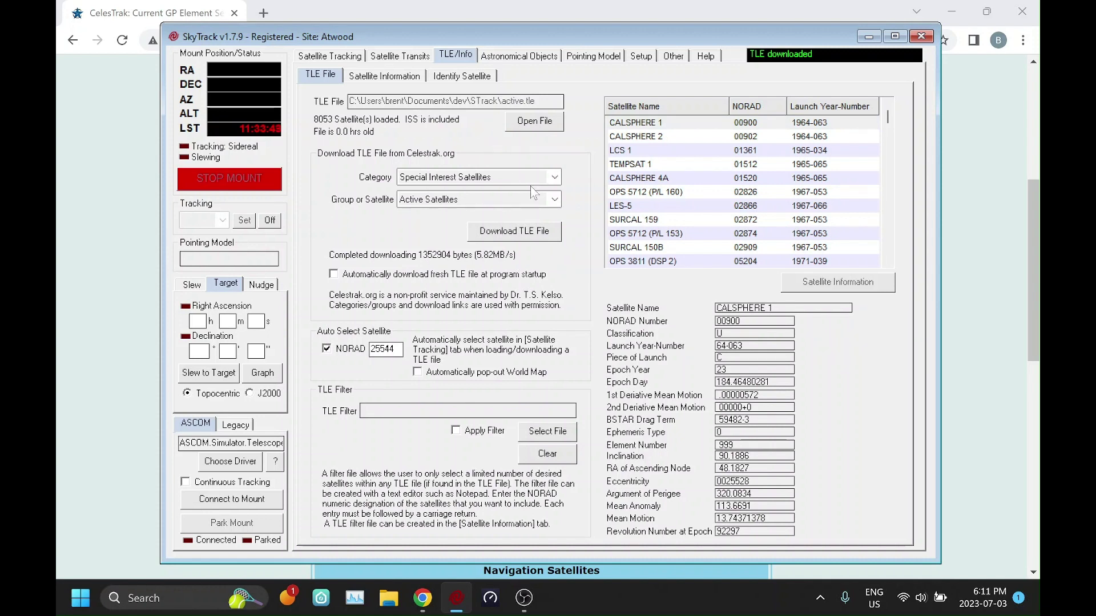
Download the Space Stations TLE group, loading 25 satellites including the ISS from stations.tle.
{"action": "left_click", "coordinate": [554, 200]}
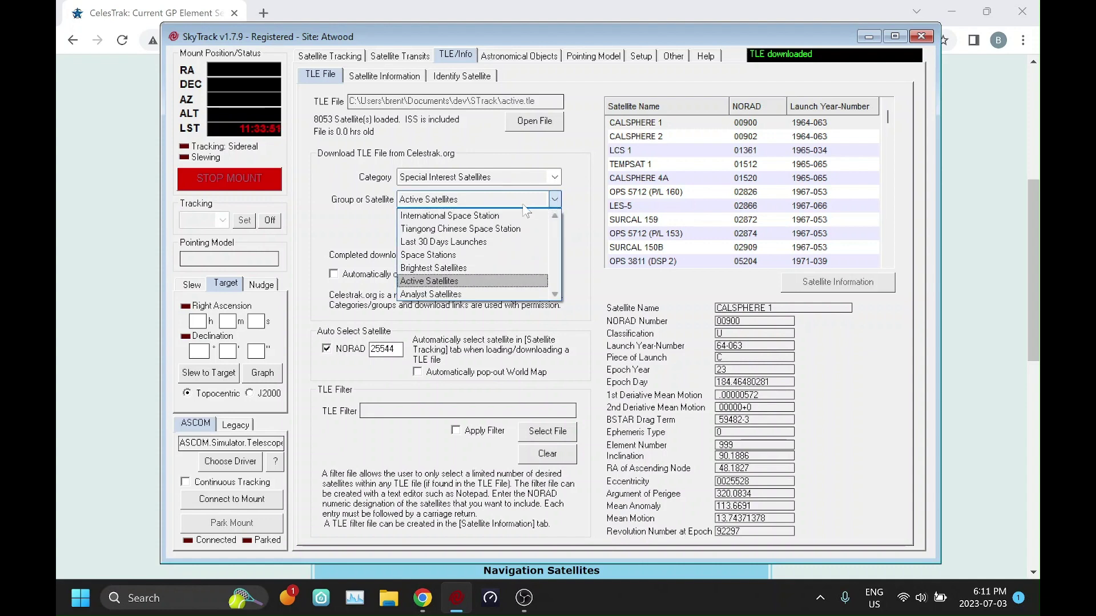
{"action": "left_click", "coordinate": [437, 255]}
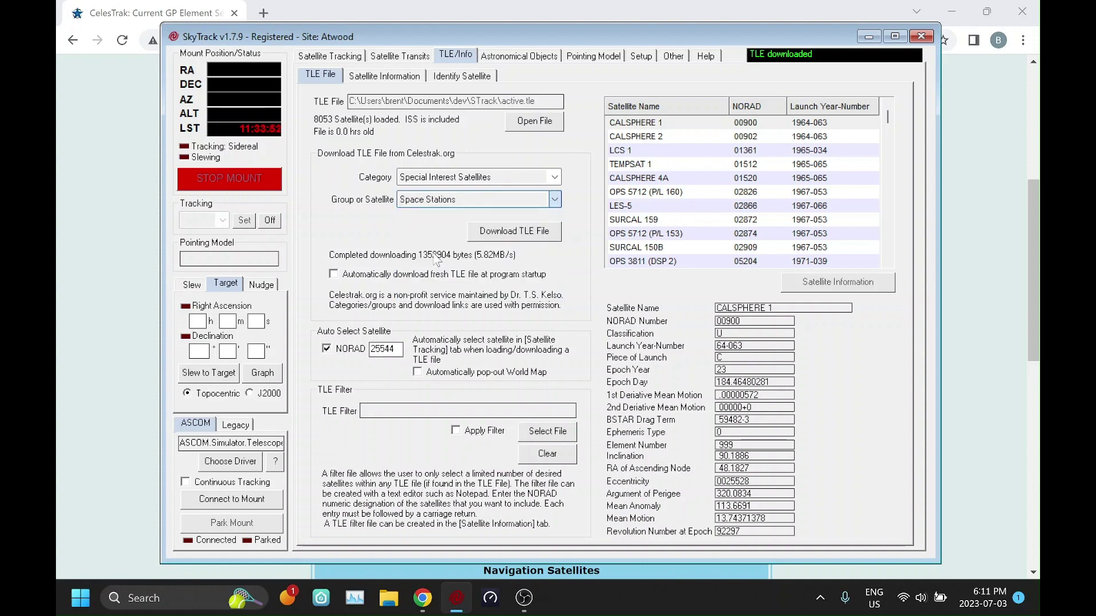
{"action": "left_click", "coordinate": [496, 231]}
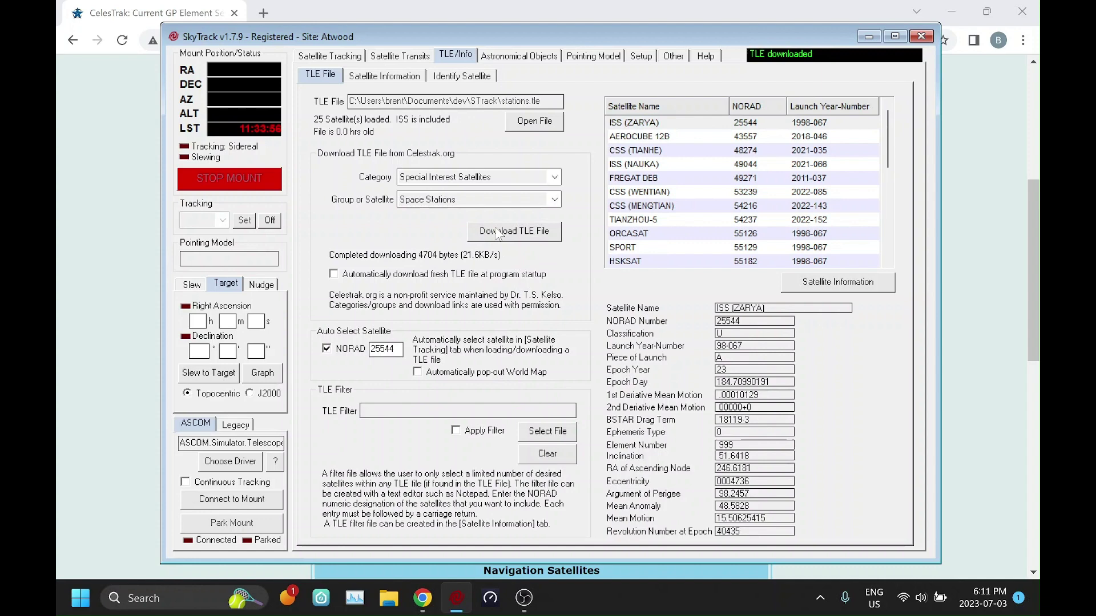
{"action": "scroll", "coordinate": [697, 198], "scroll_direction": "down", "scroll_amount": 5}
{"action": "scroll", "coordinate": [698, 199], "scroll_direction": "up", "scroll_amount": 5}
Calculate upcoming space-station passes over 12 hours, listing 37 passes.
{"action": "left_click", "coordinate": [333, 56]}
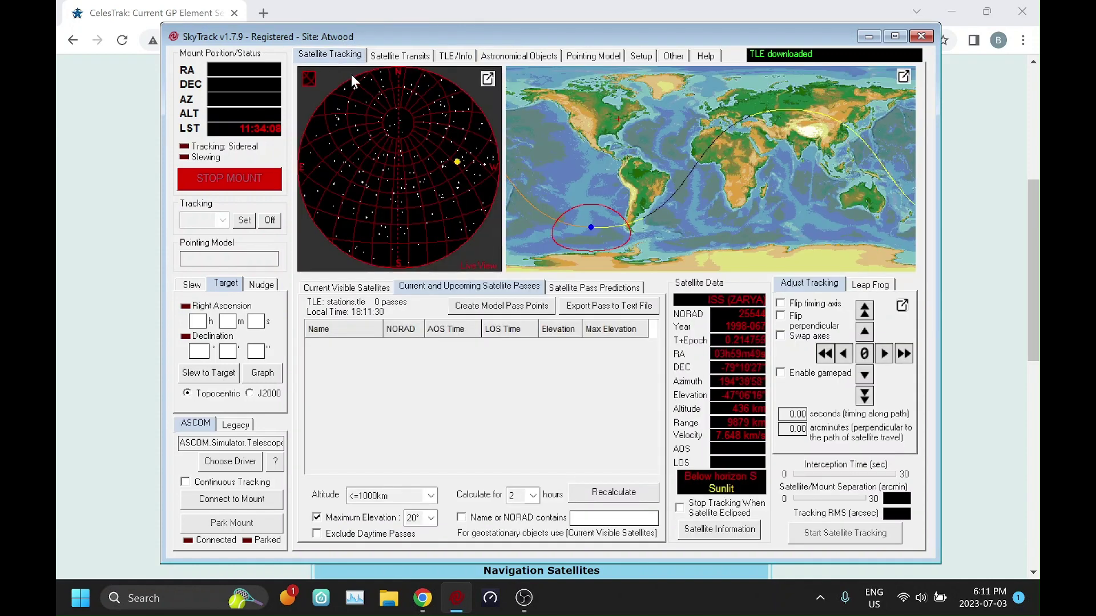
{"action": "left_click", "coordinate": [621, 488]}
{"action": "left_click", "coordinate": [528, 492]}
{"action": "left_click", "coordinate": [523, 415]}
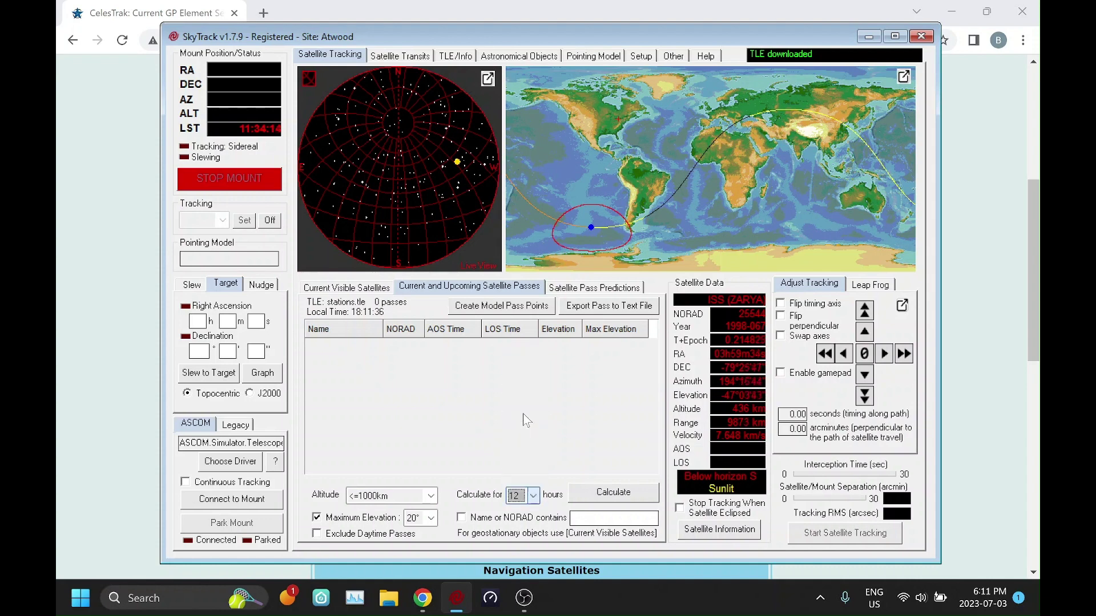
{"action": "left_click", "coordinate": [611, 493]}
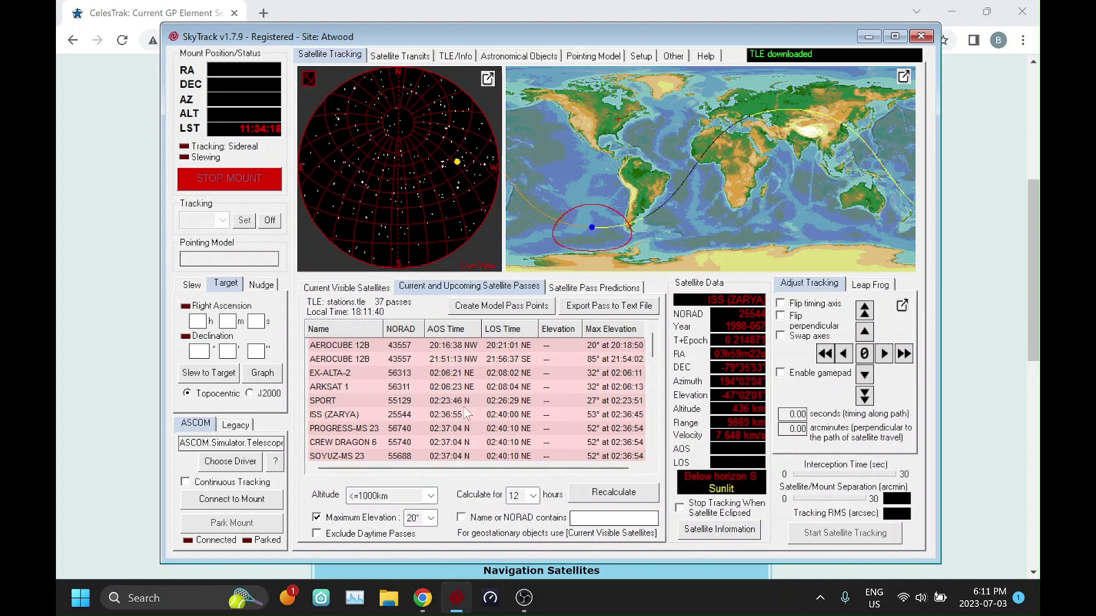
{"action": "scroll", "coordinate": [502, 440], "scroll_direction": "down", "scroll_amount": 2}
{"action": "scroll", "coordinate": [484, 432], "scroll_direction": "up", "scroll_amount": 2}
{"action": "scroll", "coordinate": [475, 393], "scroll_direction": "down", "scroll_amount": 2}
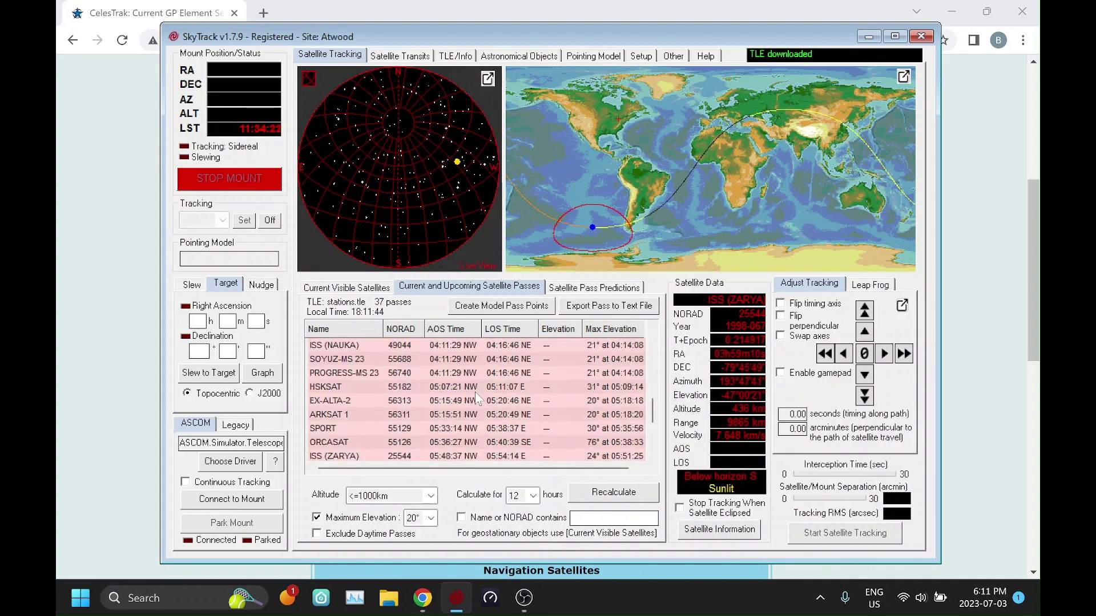
{"action": "scroll", "coordinate": [479, 388], "scroll_direction": "up", "scroll_amount": 2}
Show EX-ALTA-2 on the sky plot, reset the span to 2 hours, and return to TLE File.
{"action": "left_click", "coordinate": [491, 371]}
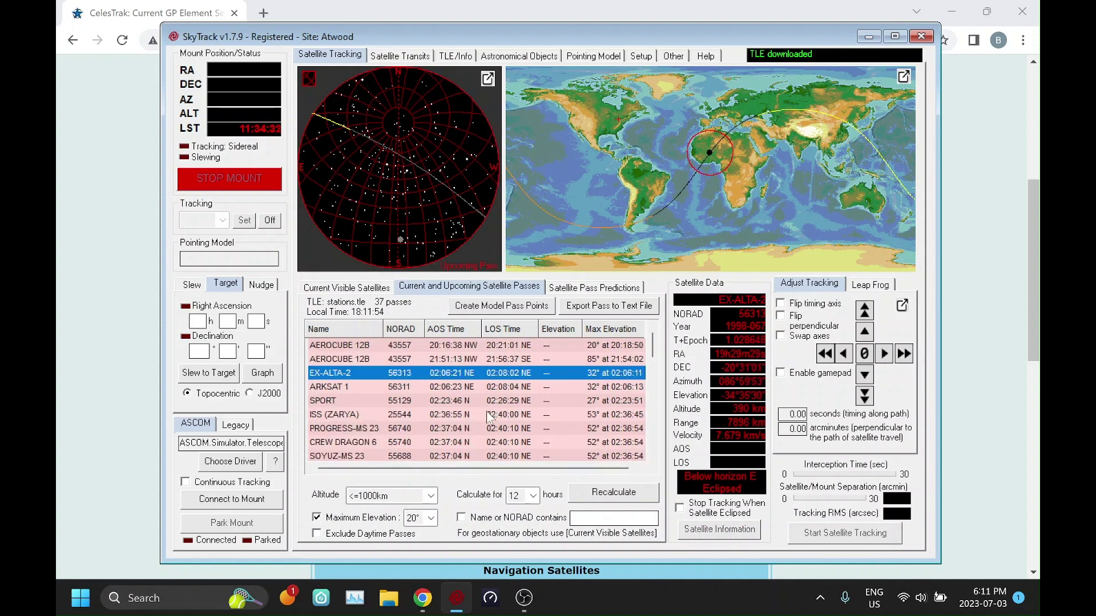
{"action": "left_click", "coordinate": [526, 495]}
{"action": "left_click", "coordinate": [516, 331]}
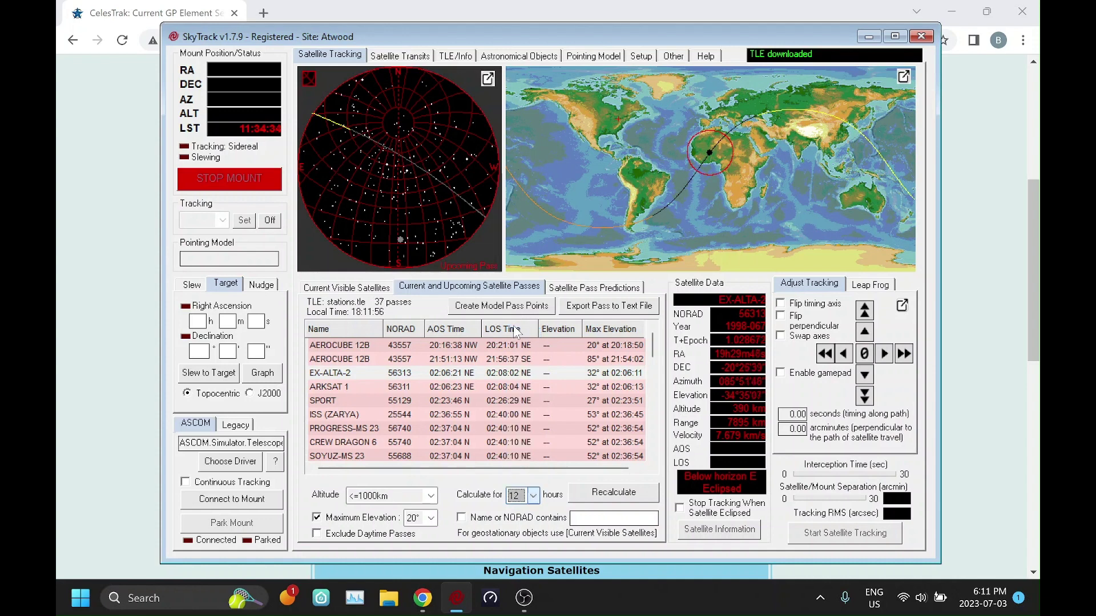
{"action": "left_click", "coordinate": [531, 496]}
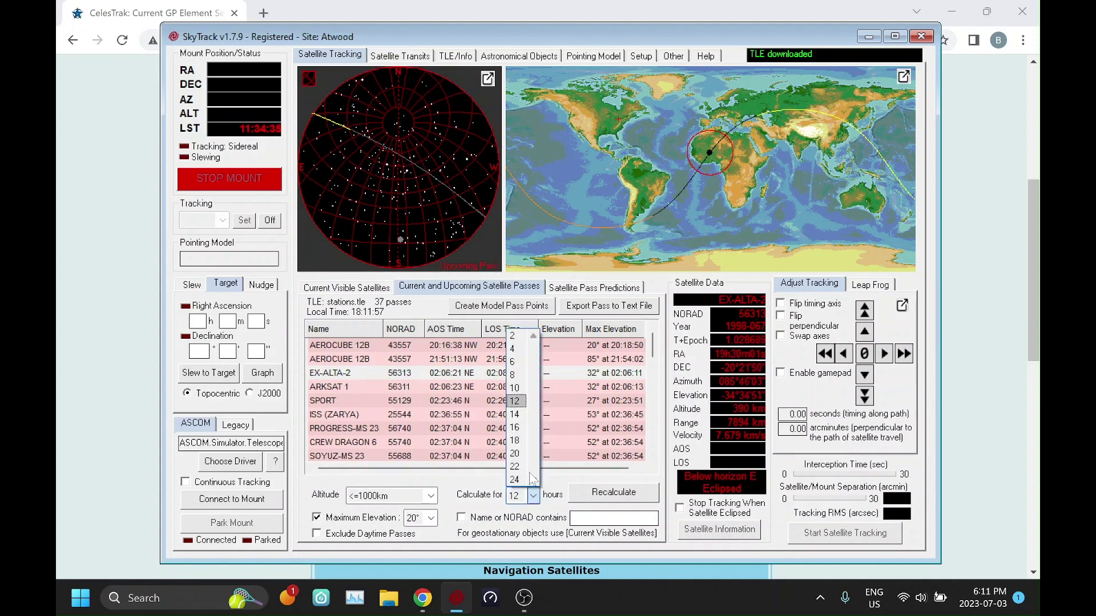
{"action": "left_click", "coordinate": [522, 338]}
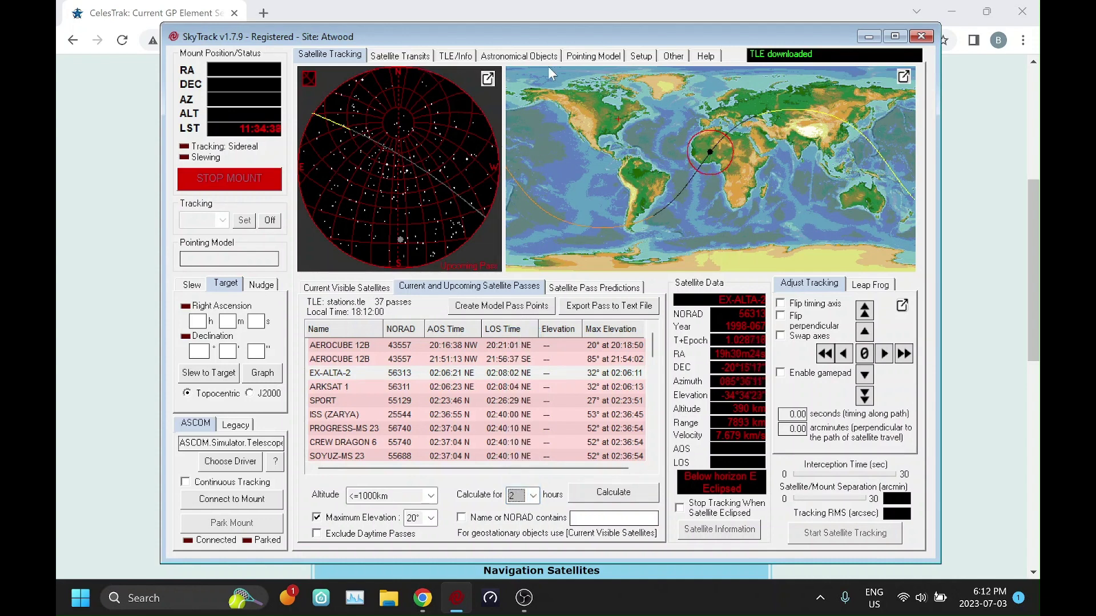
{"action": "left_click", "coordinate": [468, 59]}
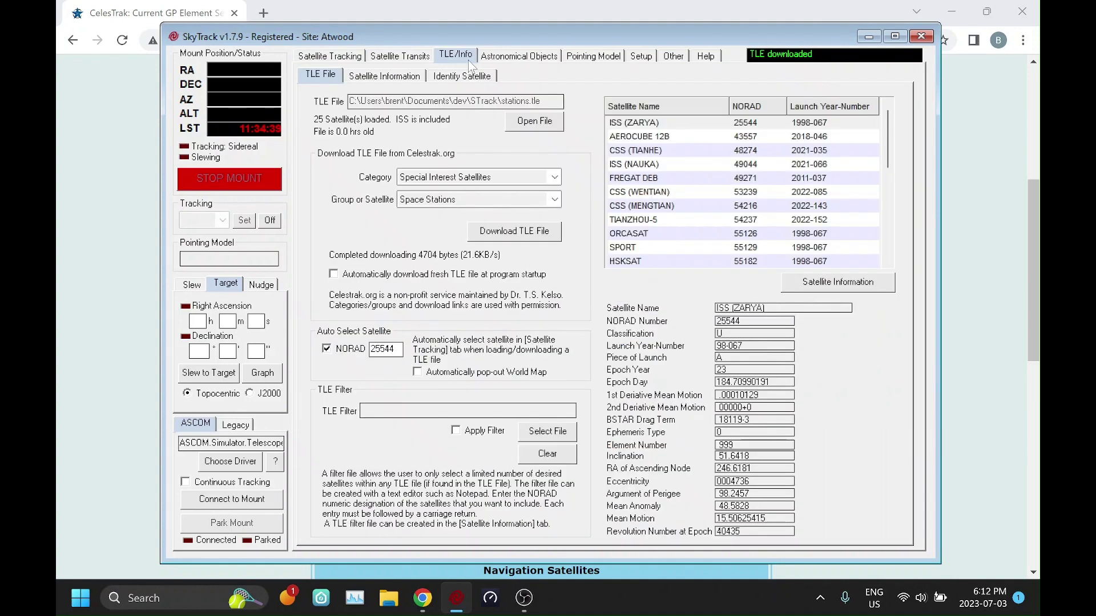
Reload Active Satellites (8053 satellites in active.tle) and show the 20230101 satellite information database.
{"action": "left_click", "coordinate": [454, 201]}
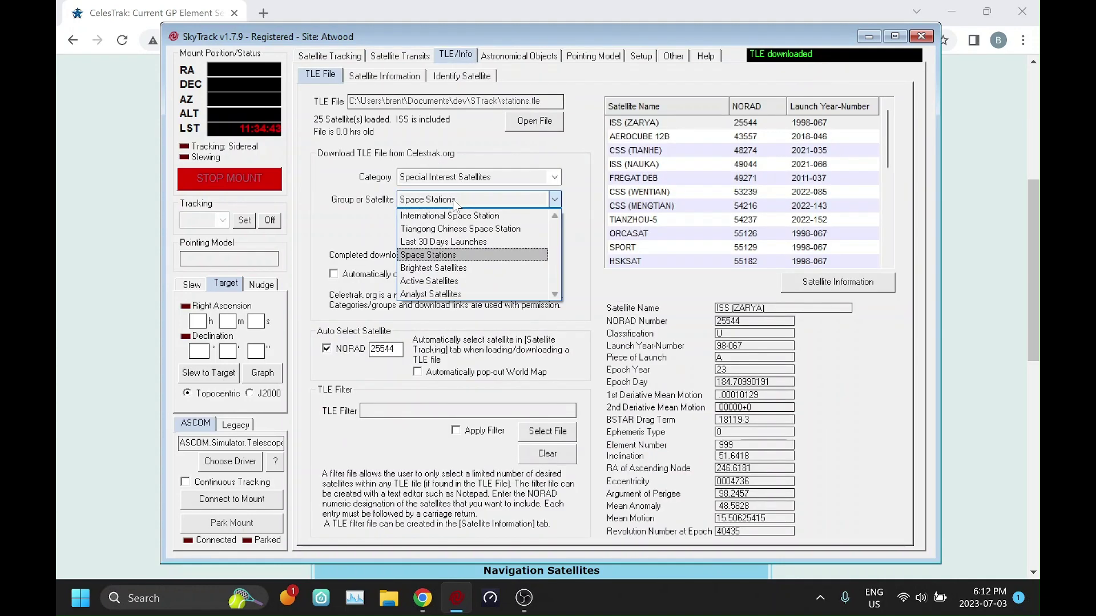
{"action": "left_click", "coordinate": [434, 281]}
{"action": "left_click", "coordinate": [494, 232]}
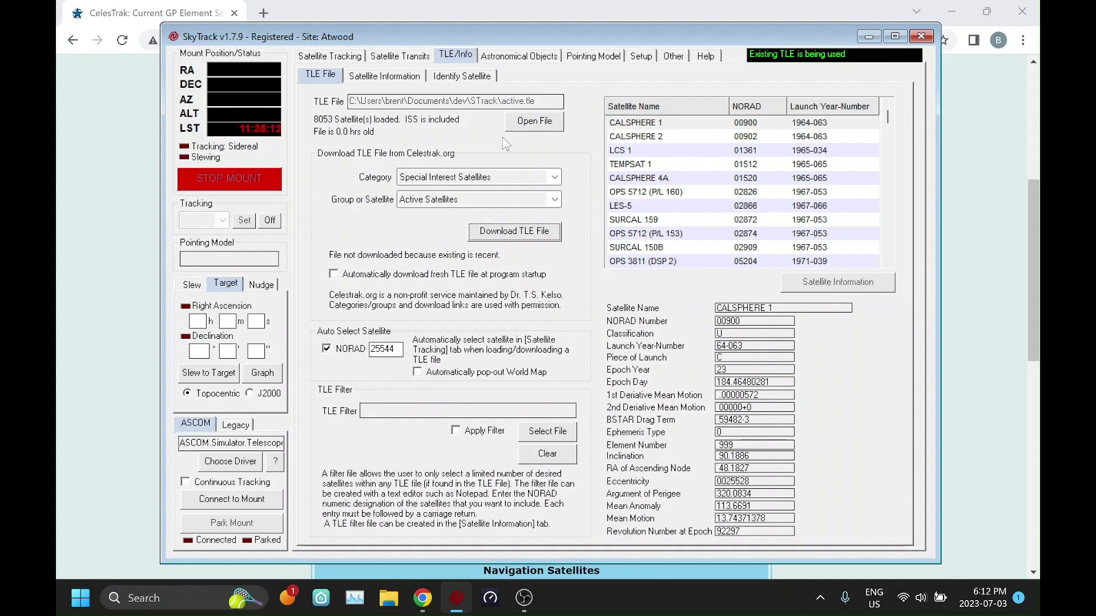
{"action": "left_click", "coordinate": [373, 76]}
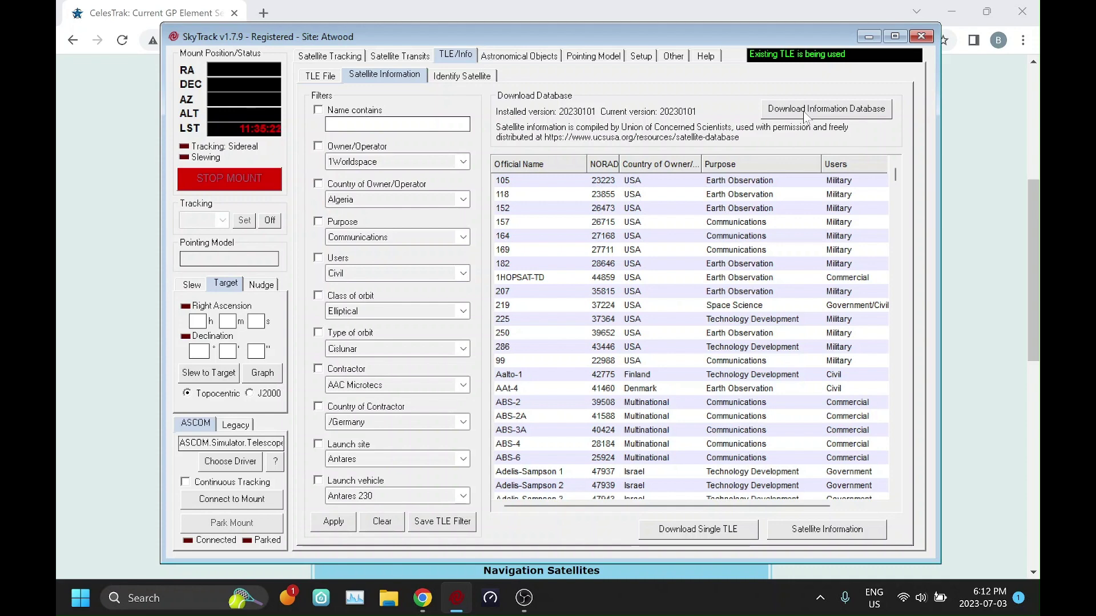
Review Buccaneer RMM's full record (Australian, launched 11/18/2017), then reselect it in the list.
{"action": "scroll", "coordinate": [679, 268], "scroll_direction": "down", "scroll_amount": 20}
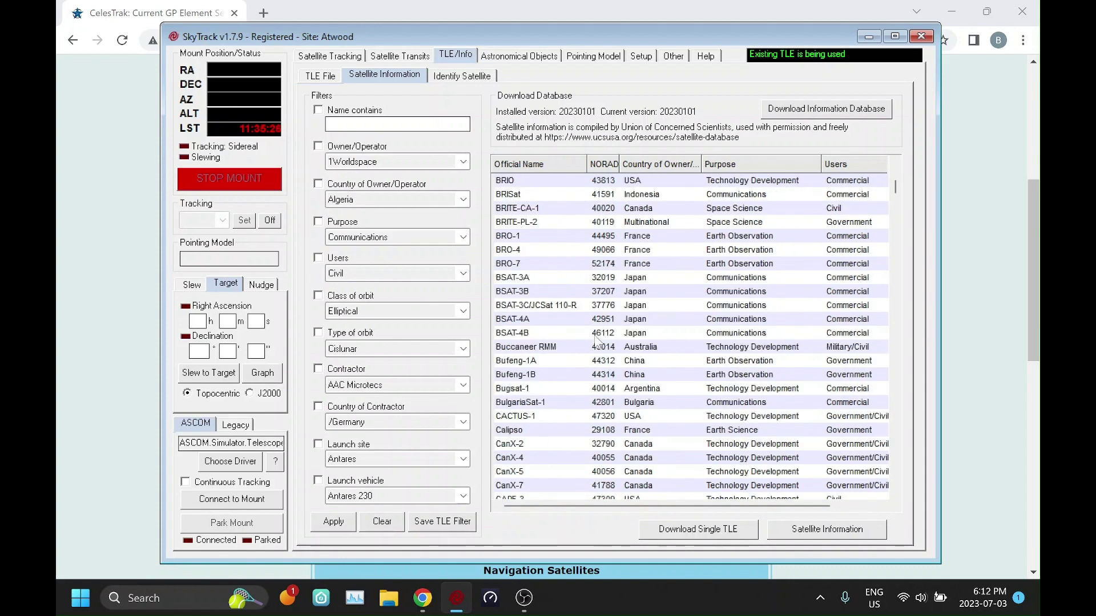
{"action": "left_click", "coordinate": [587, 352]}
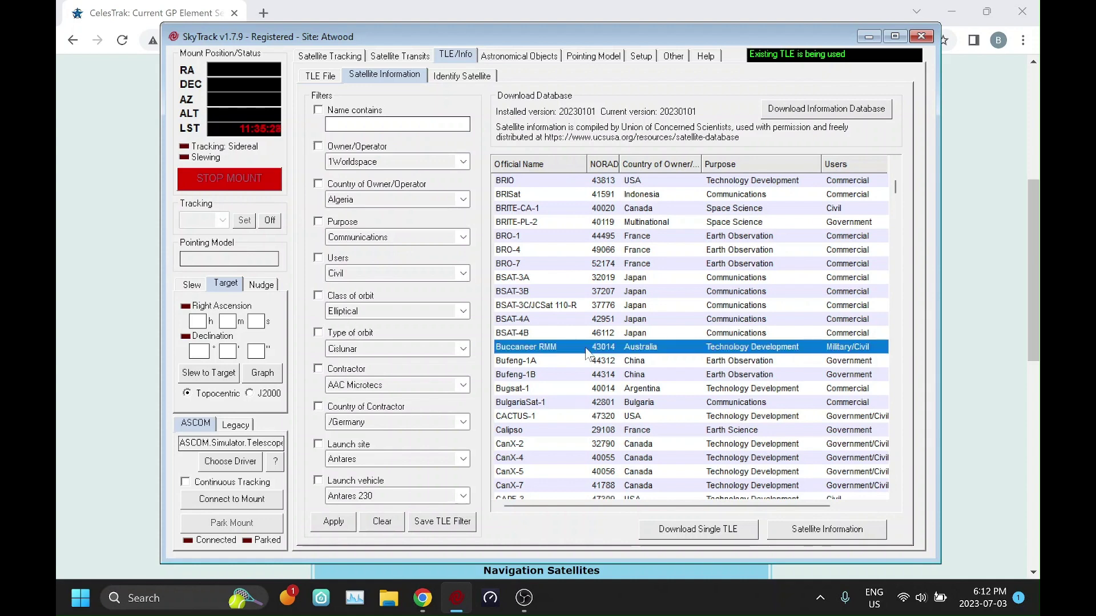
{"action": "left_click", "coordinate": [805, 537]}
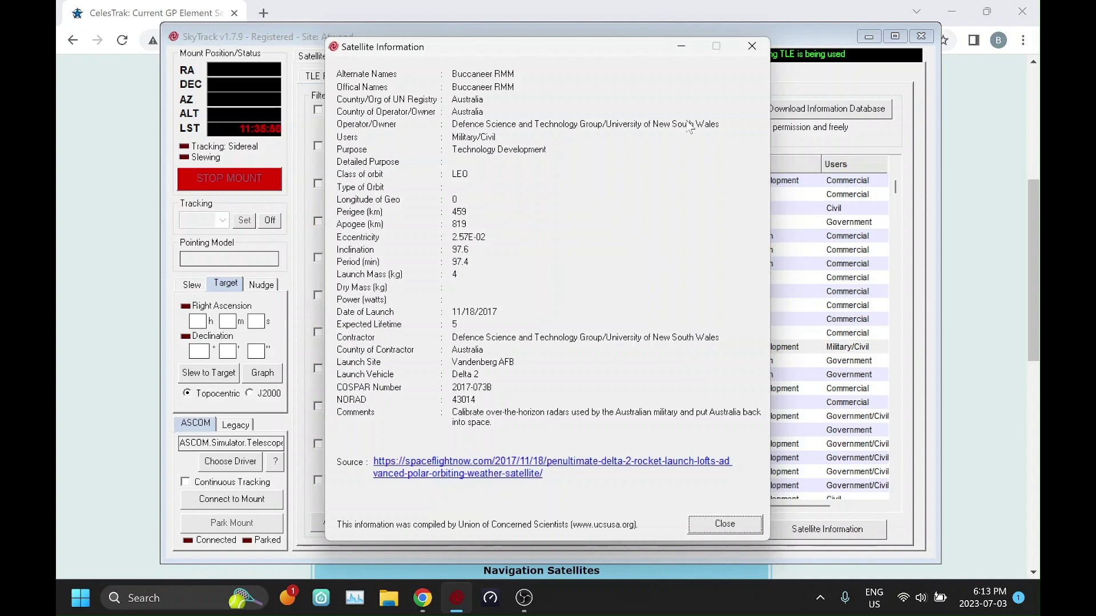
{"action": "left_click", "coordinate": [752, 46]}
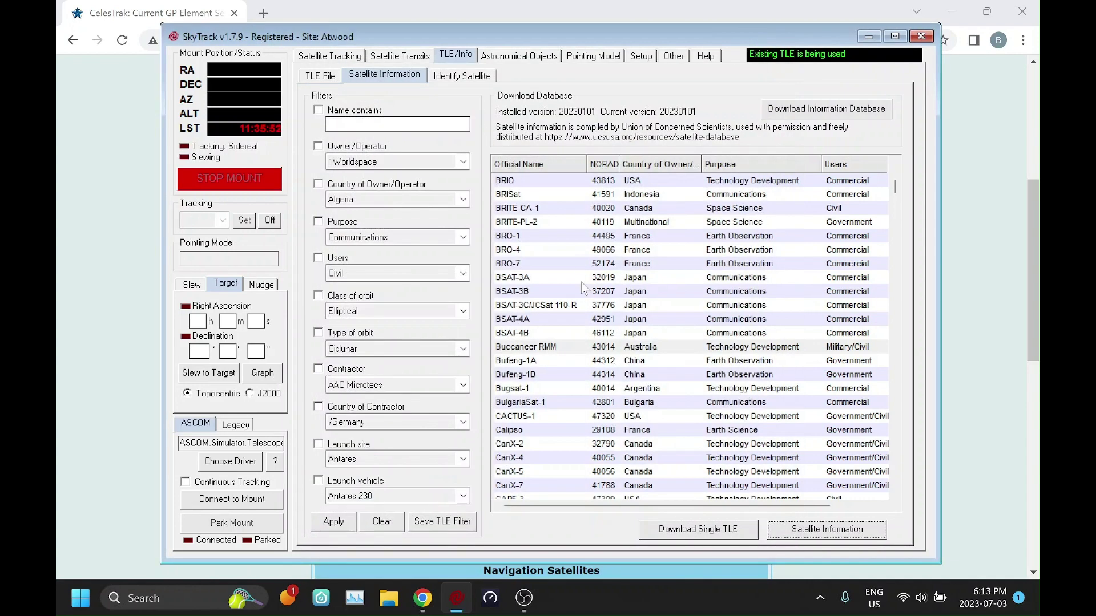
{"action": "left_click", "coordinate": [552, 350]}
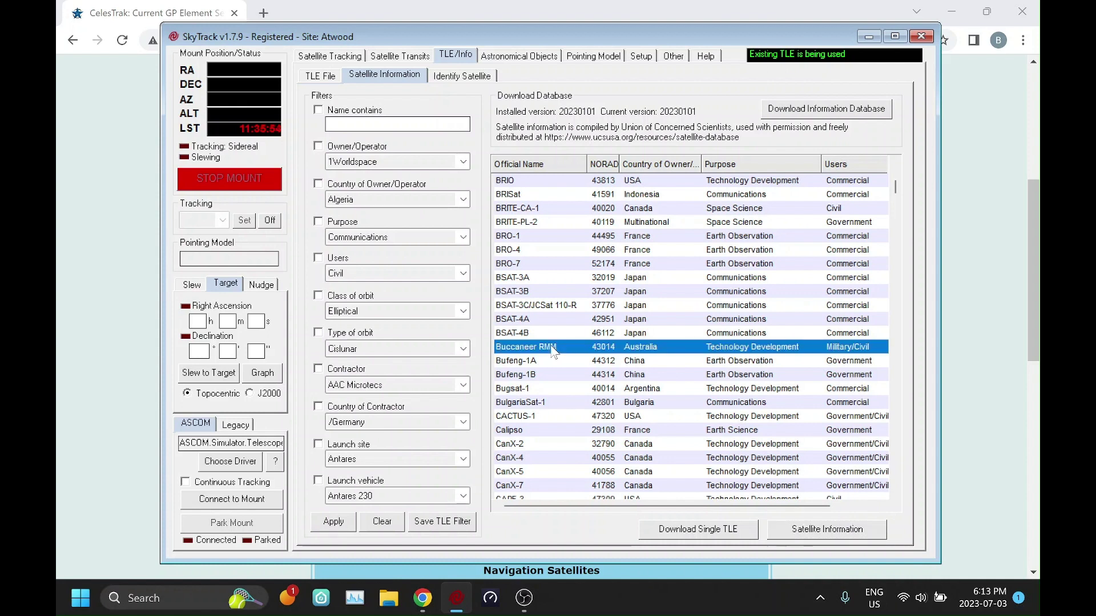
Load only Buccaneer RMM's TLE as N43014.tle and view its 29 predicted passes.
{"action": "left_click", "coordinate": [664, 531]}
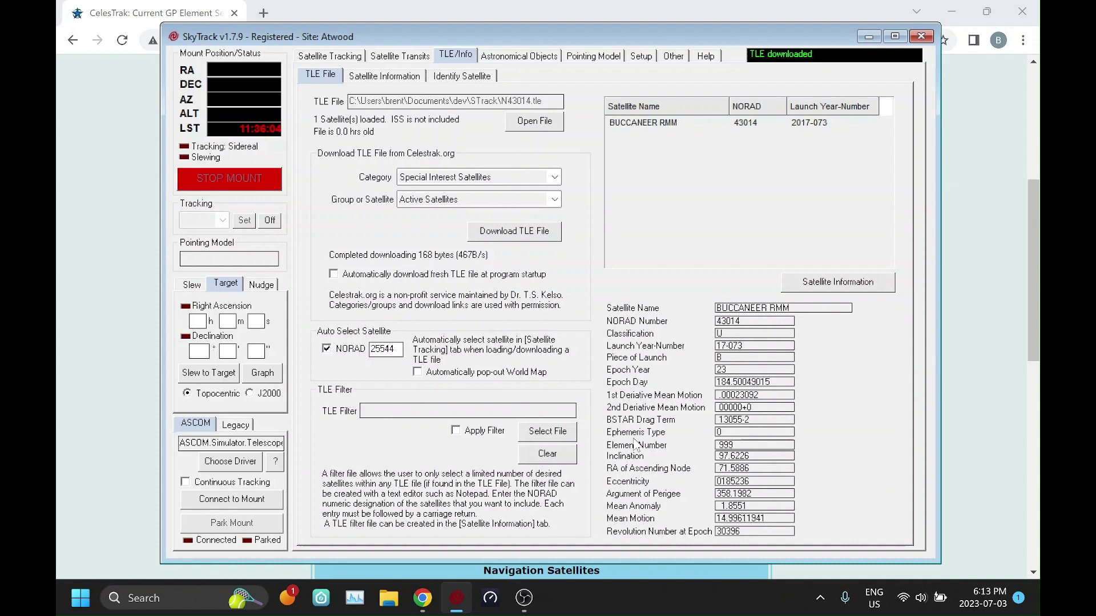
{"action": "left_click", "coordinate": [662, 125]}
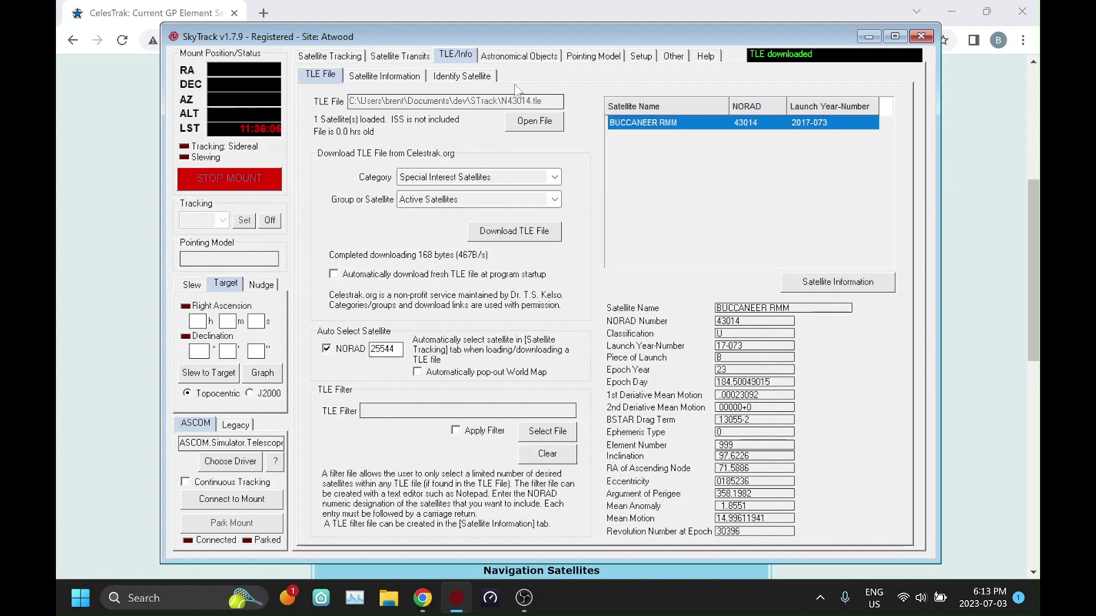
{"action": "left_click", "coordinate": [321, 60]}
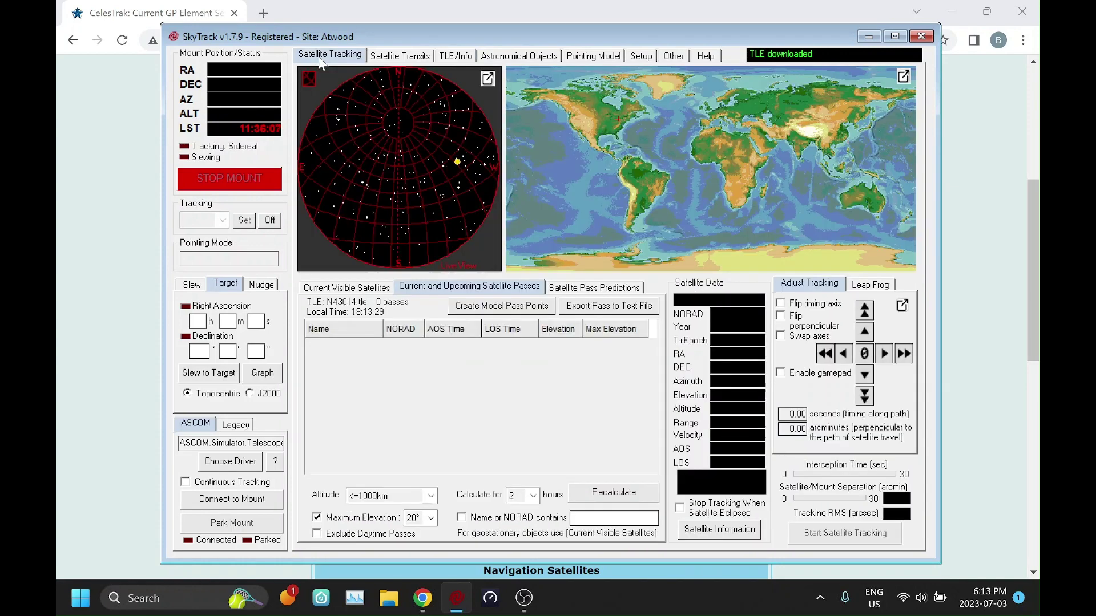
{"action": "left_click", "coordinate": [569, 286]}
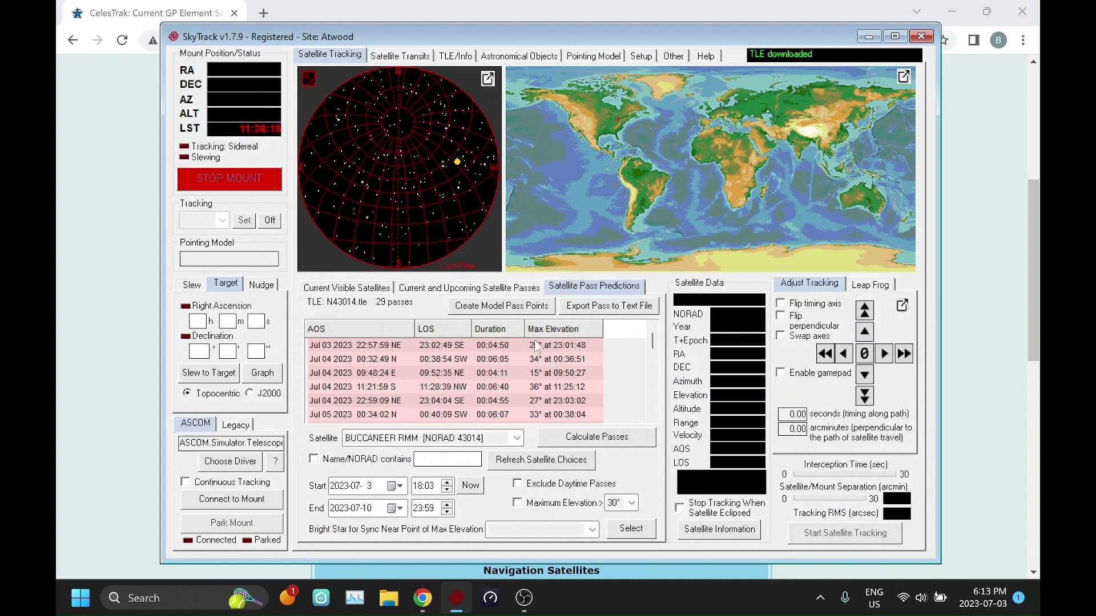
{"action": "left_click", "coordinate": [480, 287]}
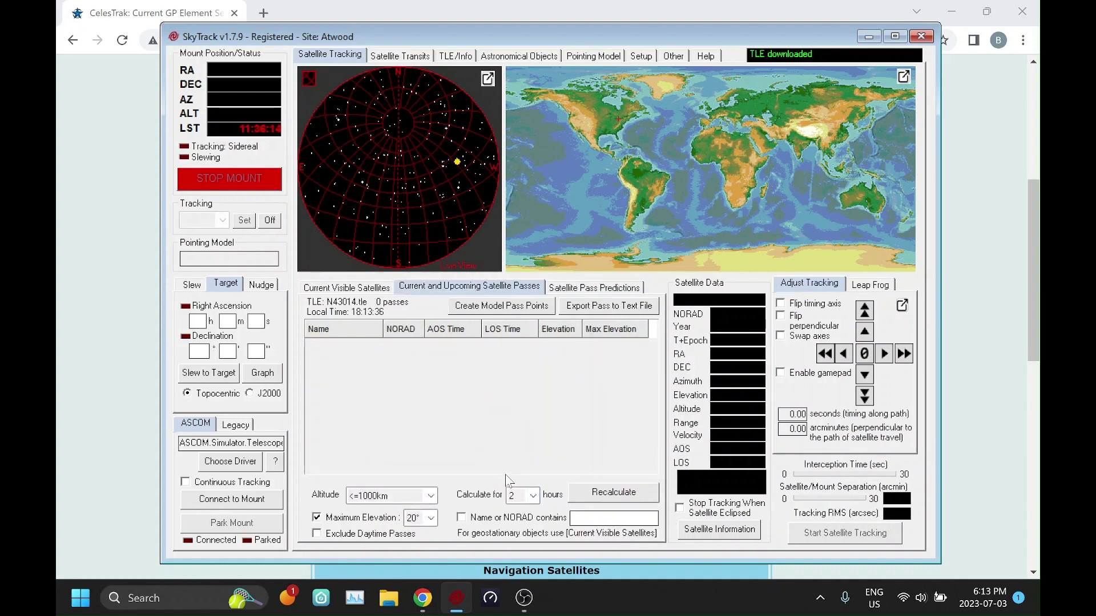
{"action": "left_click", "coordinate": [591, 290]}
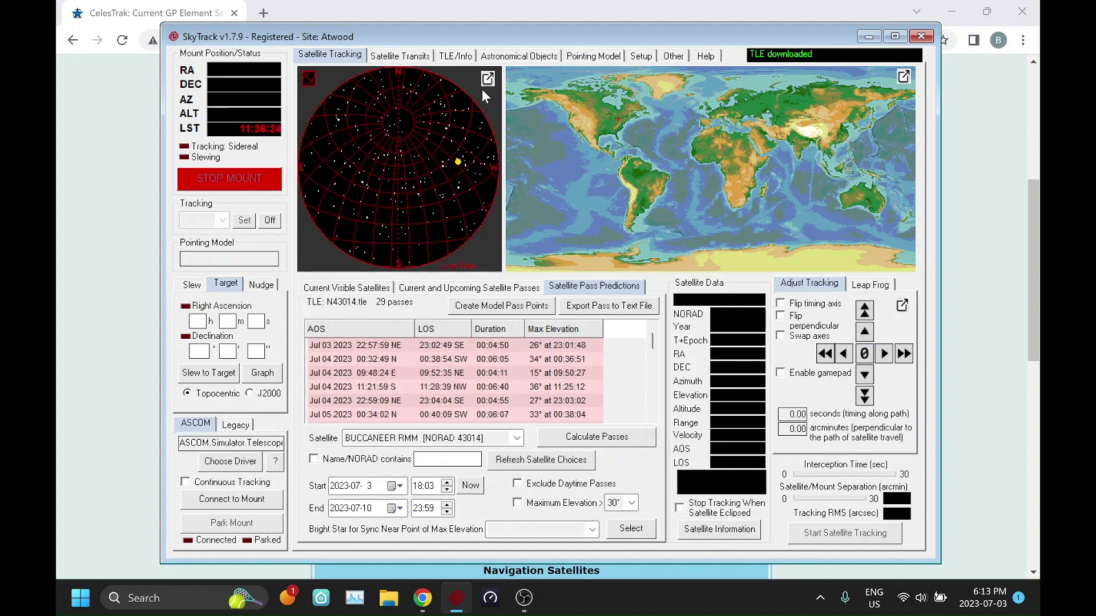
{"action": "left_click", "coordinate": [457, 56]}
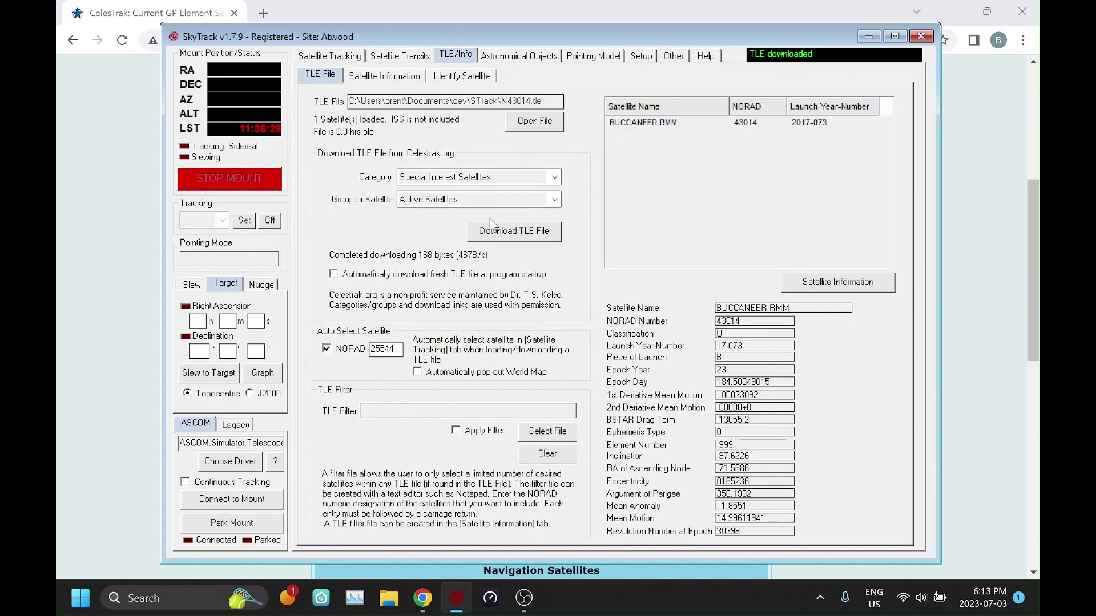
Reload the Active Satellites group from active.tle, listing 8053 satellites again.
{"action": "left_click", "coordinate": [514, 237]}
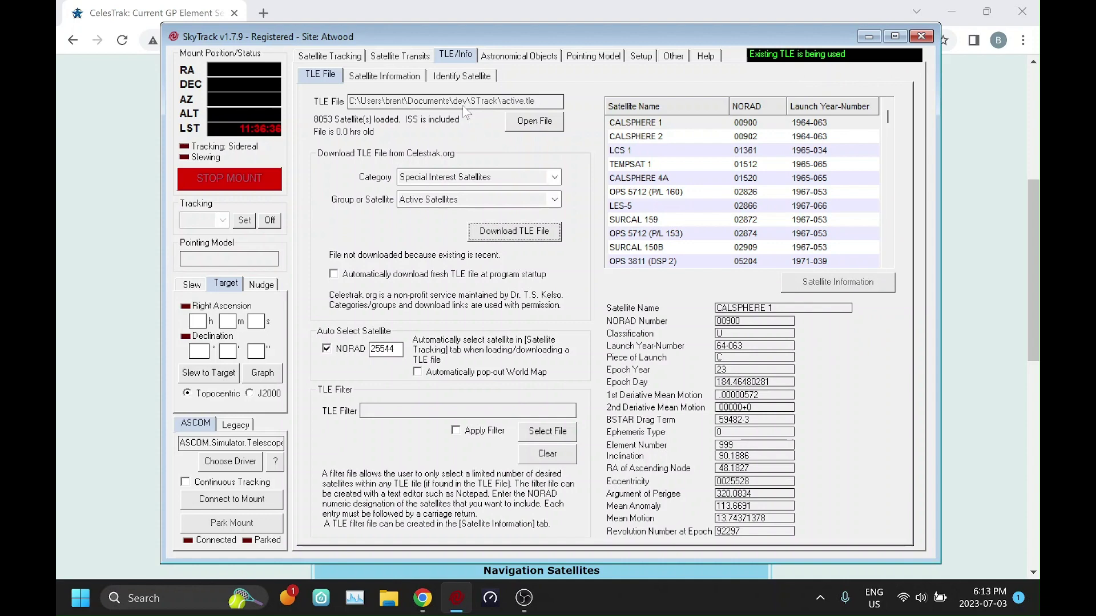
Review the 2047 current and upcoming passes for all active satellites.
{"action": "left_click", "coordinate": [350, 56]}
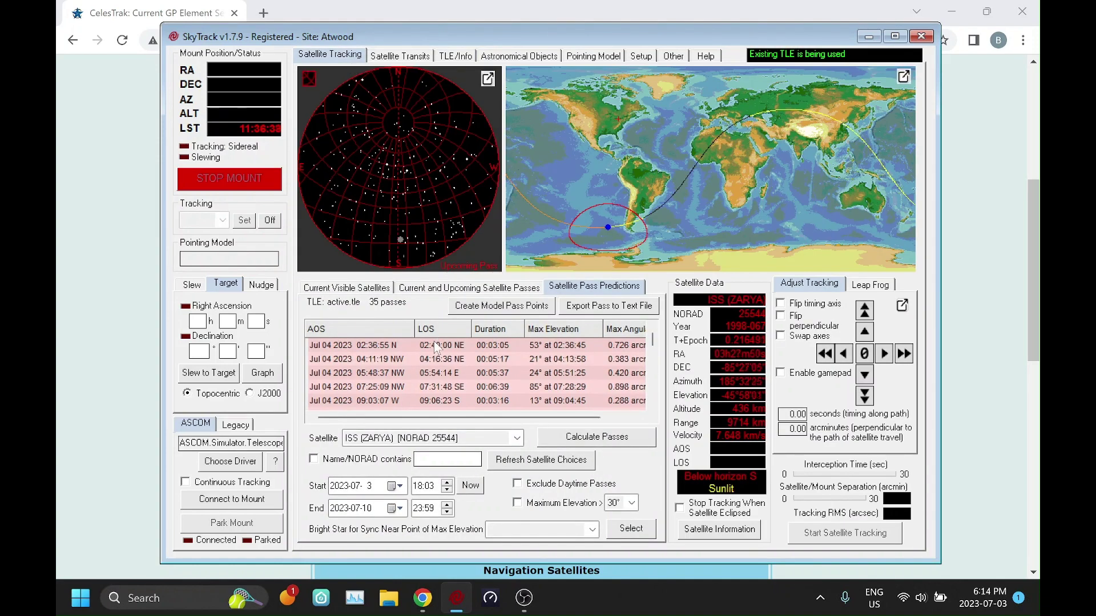
{"action": "left_click", "coordinate": [441, 288]}
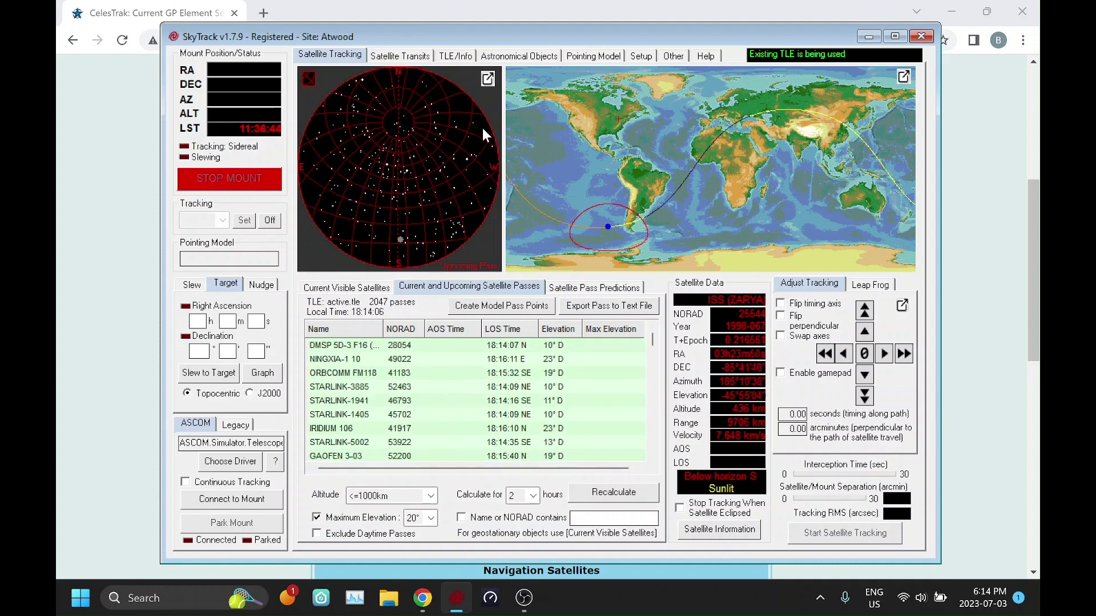
{"action": "left_click", "coordinate": [454, 56]}
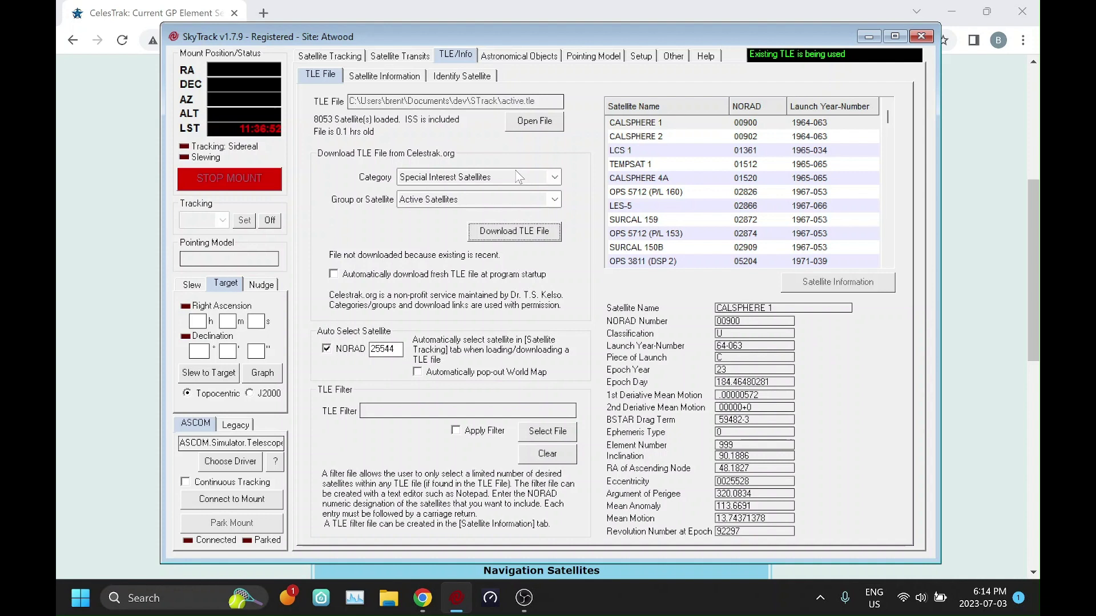
Keep Active Satellites as the group and show the satellite information database.
{"action": "left_click", "coordinate": [516, 197]}
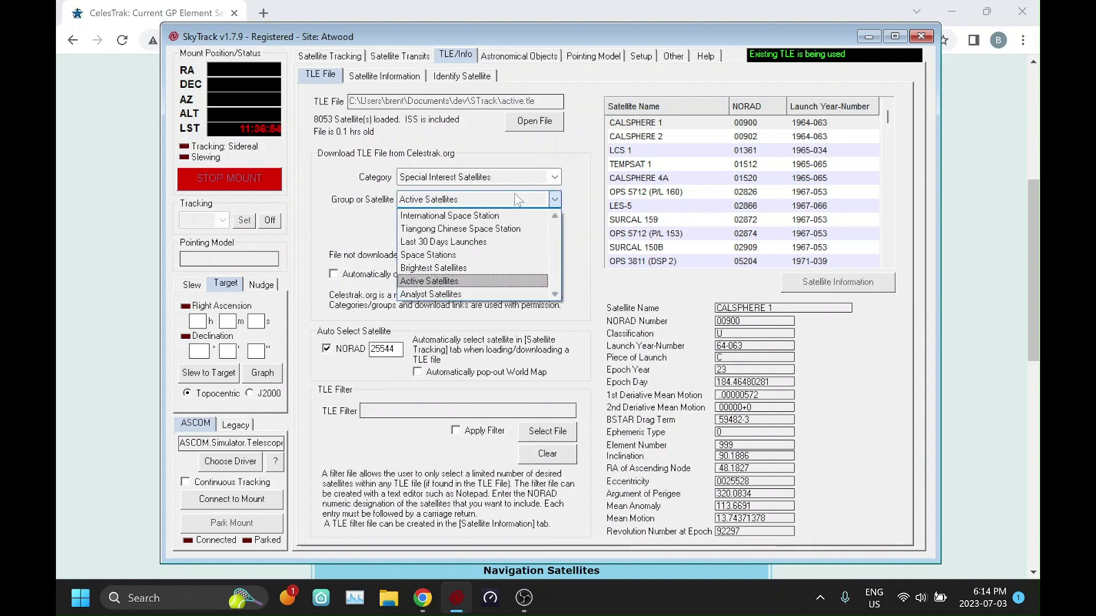
{"action": "left_click", "coordinate": [481, 197]}
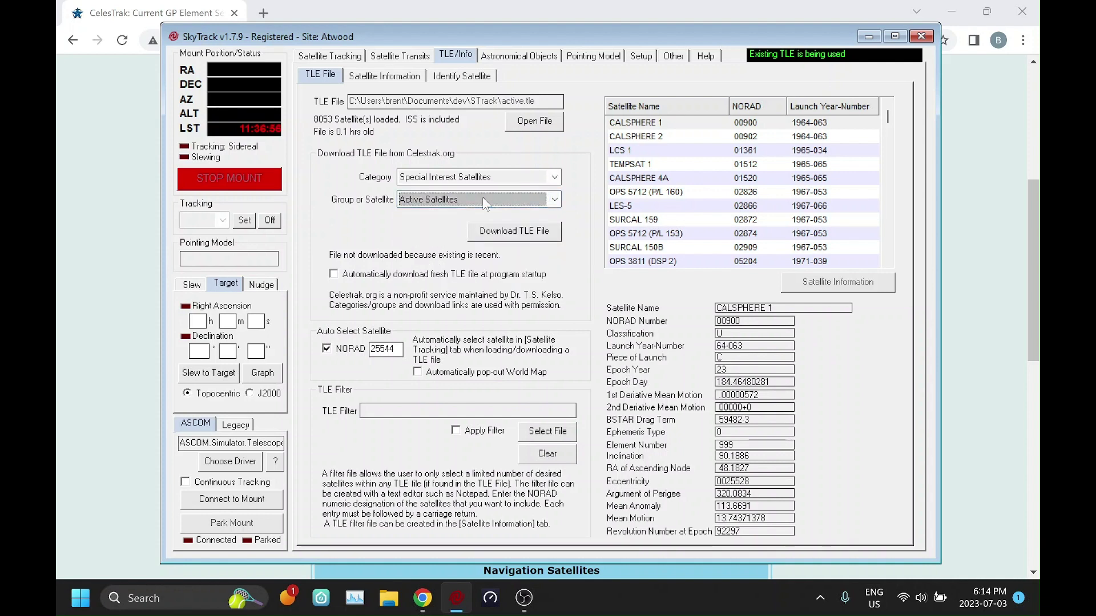
{"action": "left_click", "coordinate": [382, 75]}
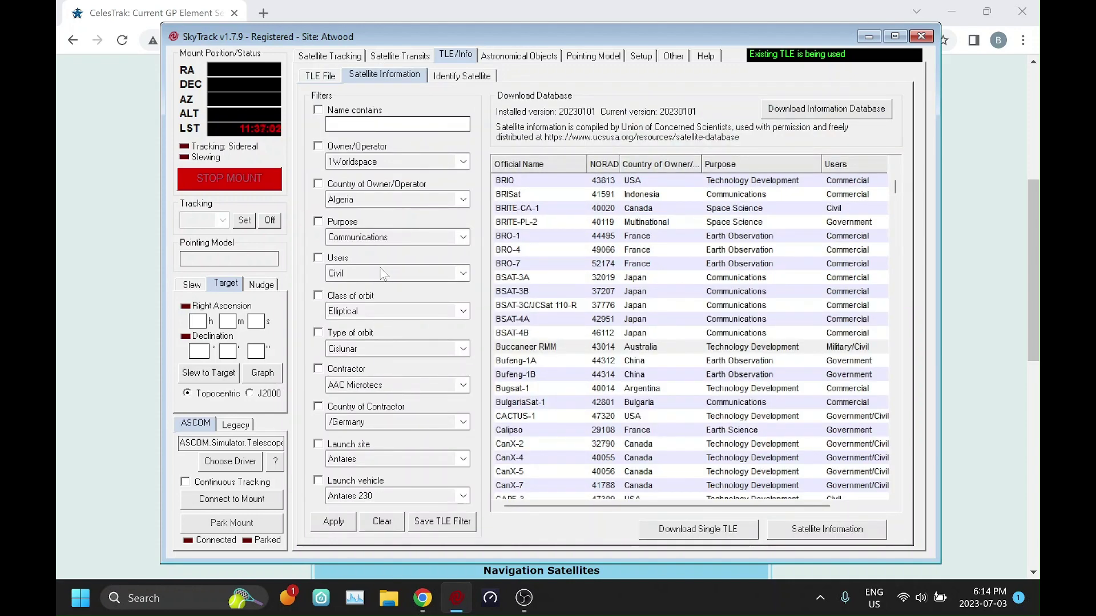
Enable and apply the Country of Owner/Operator filter set to Canada.
{"action": "left_click", "coordinate": [462, 199]}
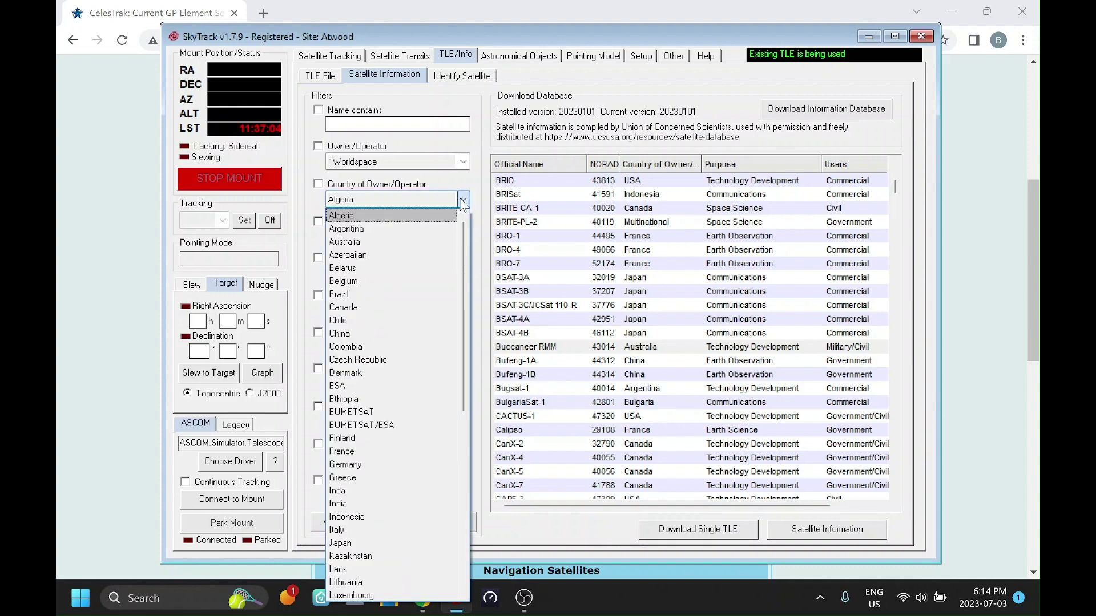
{"action": "left_click", "coordinate": [366, 307]}
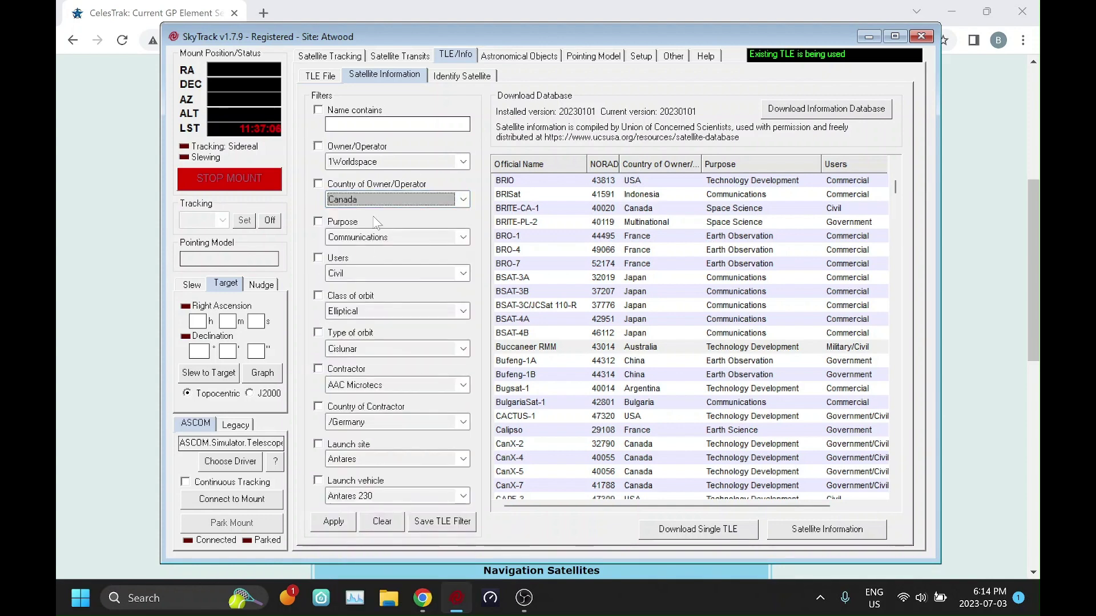
{"action": "left_click", "coordinate": [319, 184]}
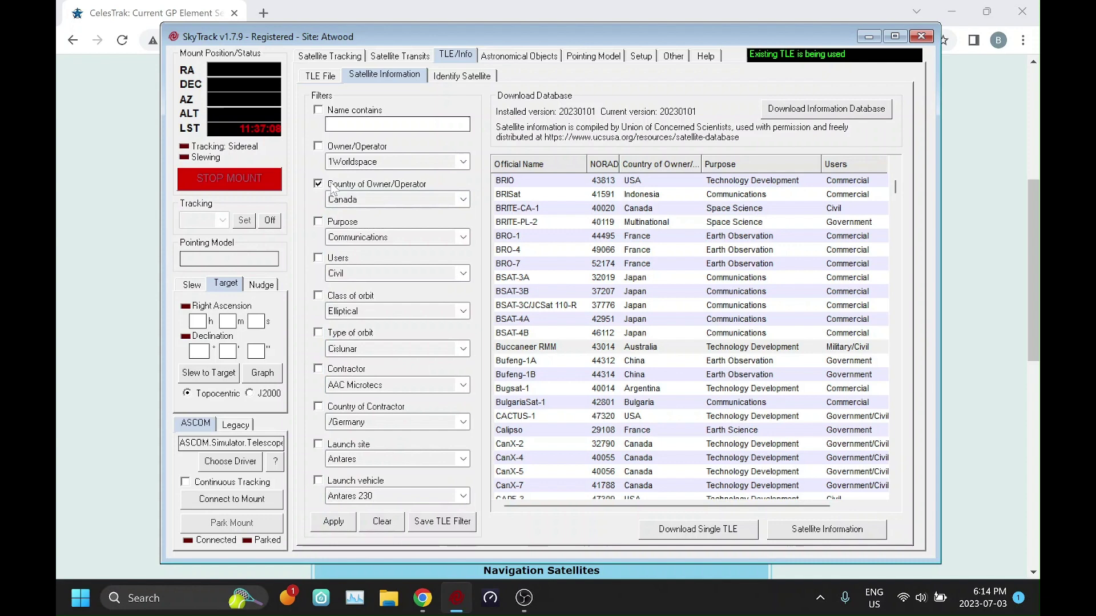
{"action": "left_click", "coordinate": [341, 522]}
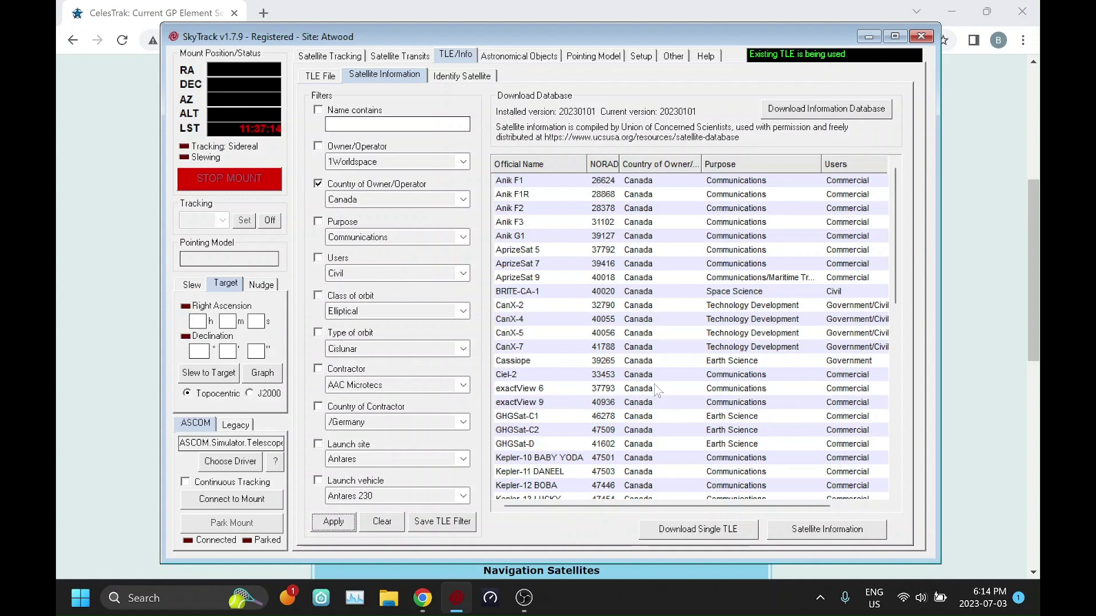
{"action": "scroll", "coordinate": [656, 391], "scroll_direction": "down", "scroll_amount": 9}
{"action": "scroll", "coordinate": [656, 391], "scroll_direction": "up", "scroll_amount": 9}
Save the current filter to the Desktop as canada.txt and decline applying it now.
{"action": "left_click", "coordinate": [443, 522]}
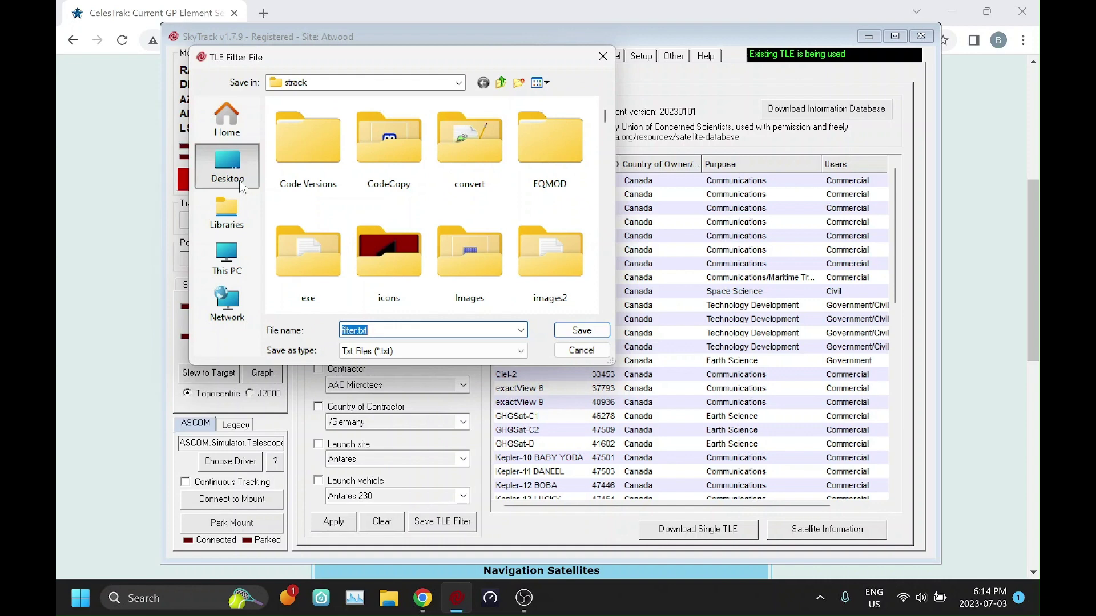
{"action": "left_click", "coordinate": [238, 180]}
{"action": "type", "text": "canada"}
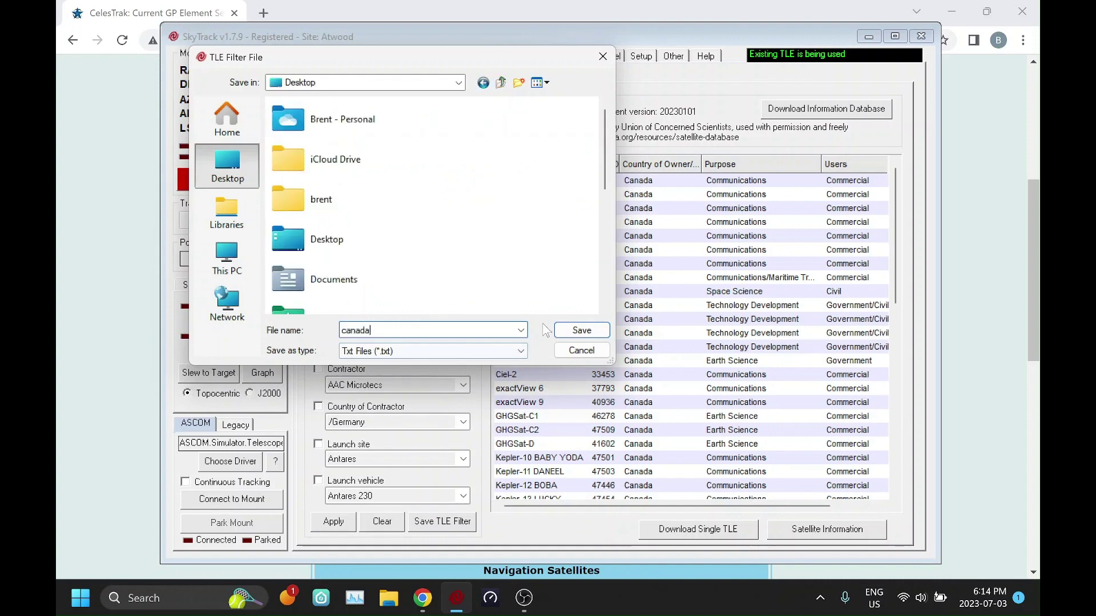
{"action": "left_click", "coordinate": [576, 329]}
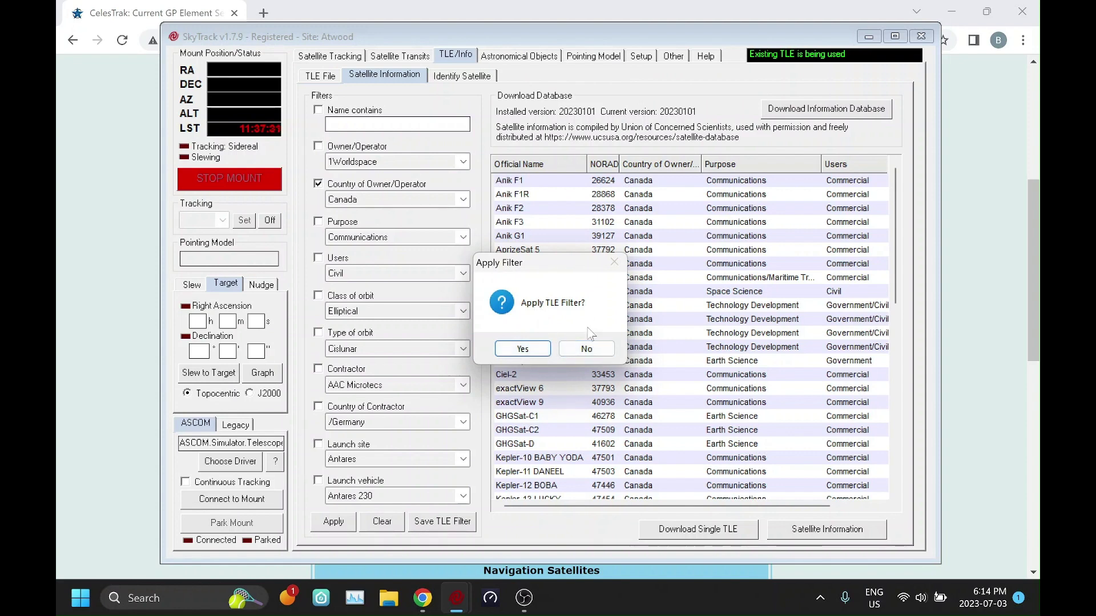
{"action": "left_click", "coordinate": [587, 348]}
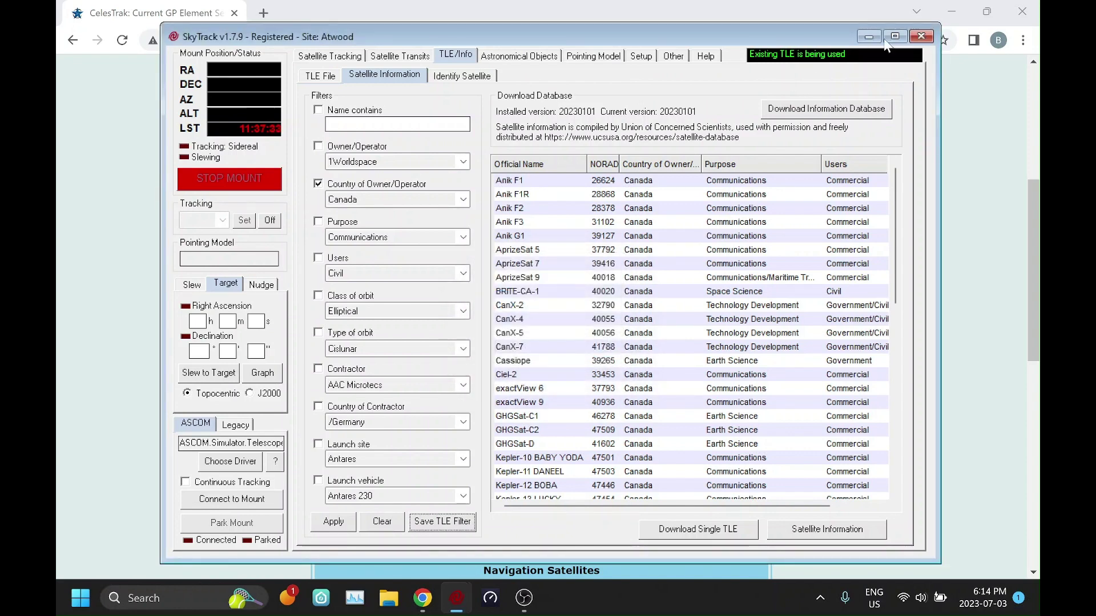
Minimize the browser, check canada.txt's NORAD number list in Notepad, then close it.
{"action": "left_click", "coordinate": [951, 11]}
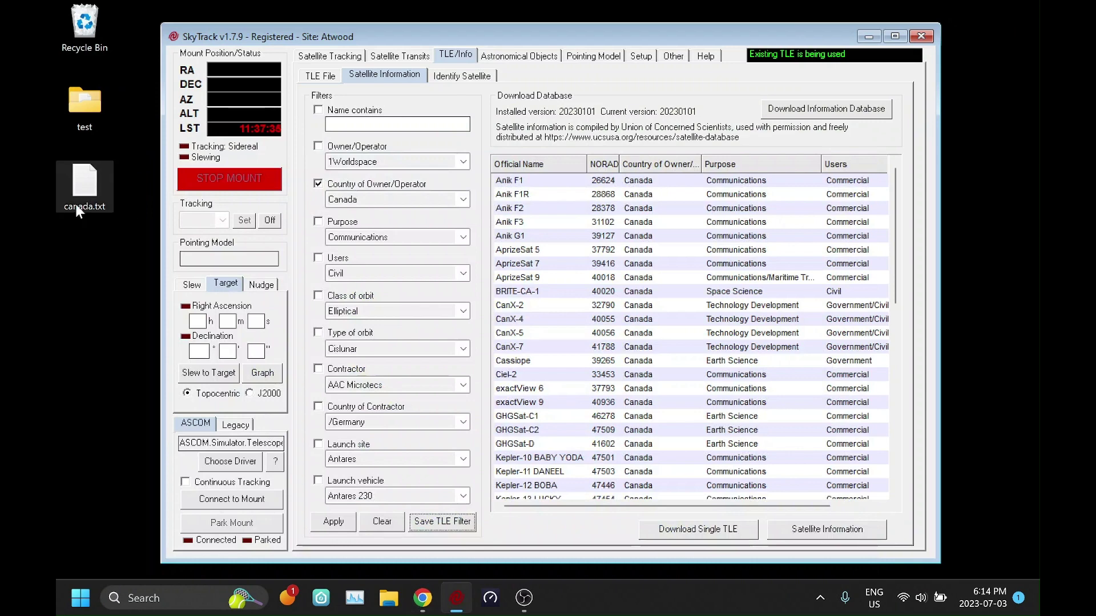
{"action": "double_click", "coordinate": [76, 205]}
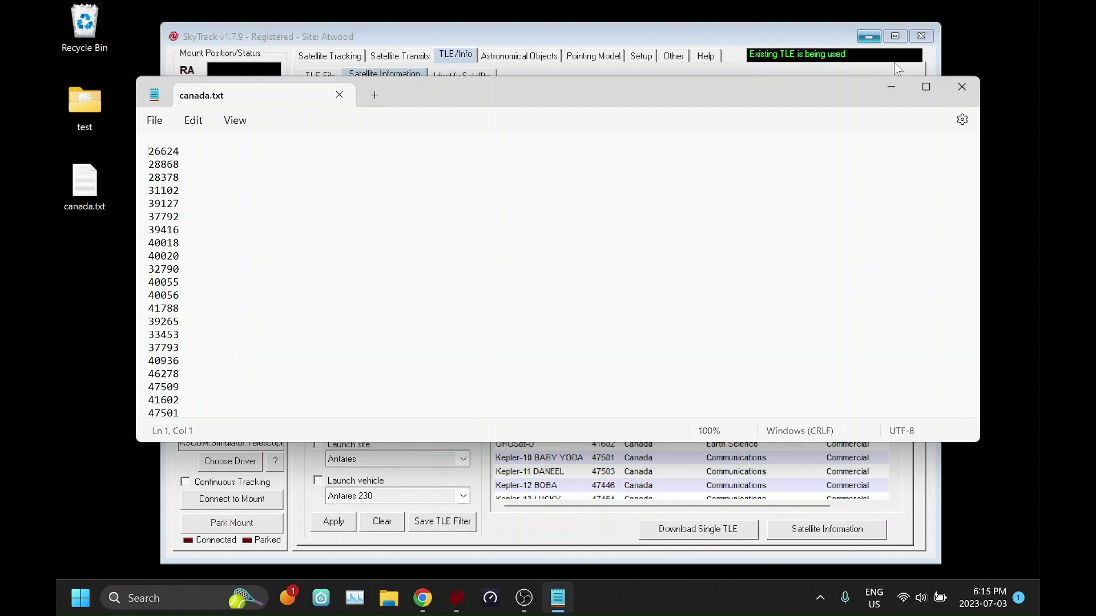
{"action": "left_click", "coordinate": [965, 91]}
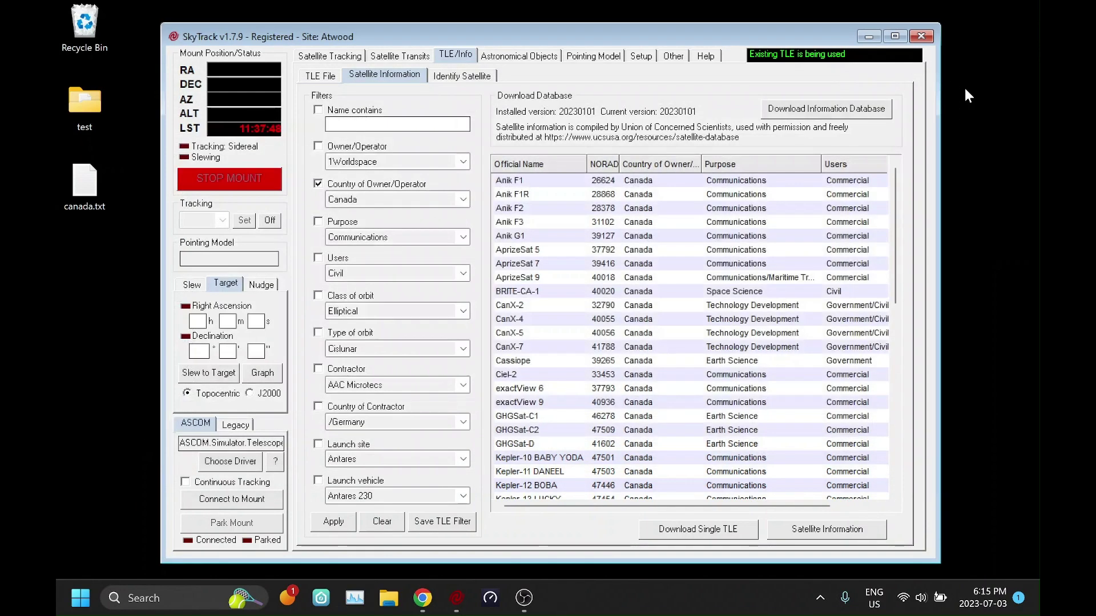
Select Desktop\canada.txt as the TLE filter and enable Apply Filter, leaving 52 satellites.
{"action": "left_click", "coordinate": [321, 75]}
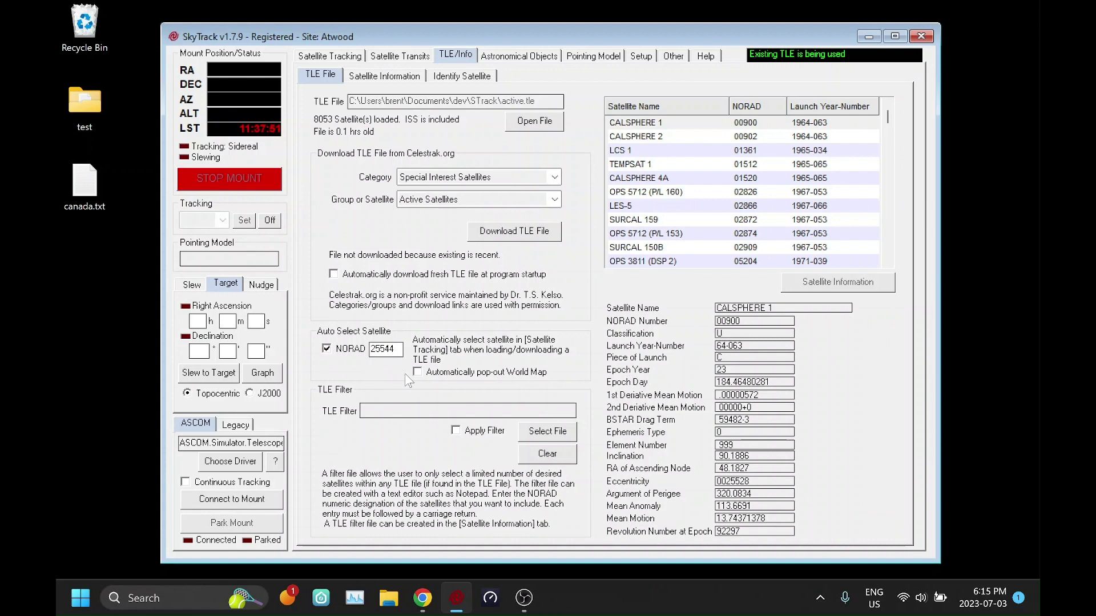
{"action": "left_click", "coordinate": [552, 433]}
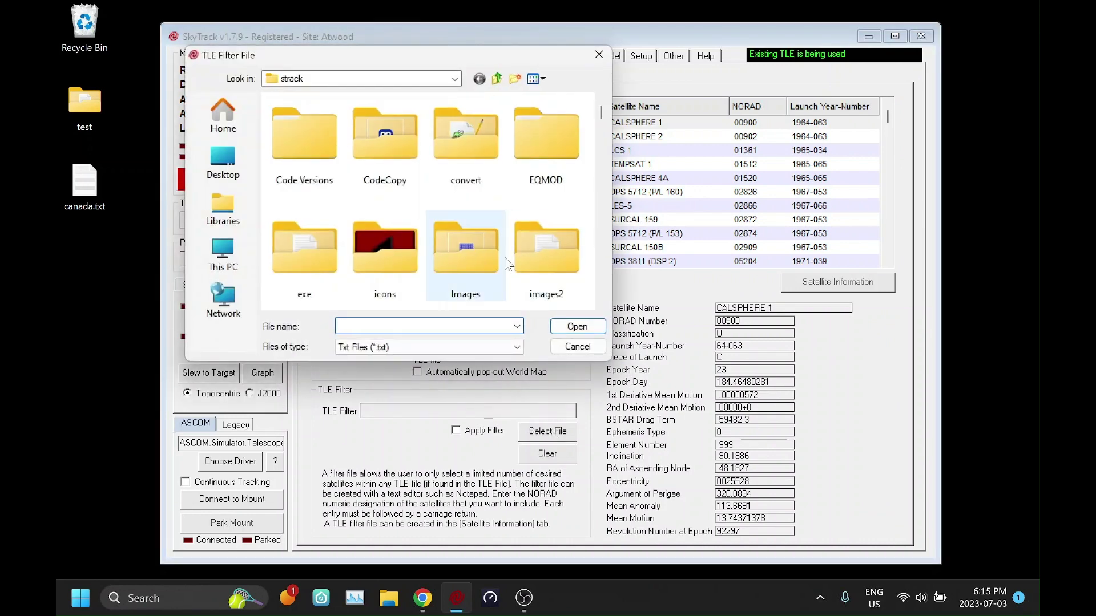
{"action": "left_click", "coordinate": [222, 163]}
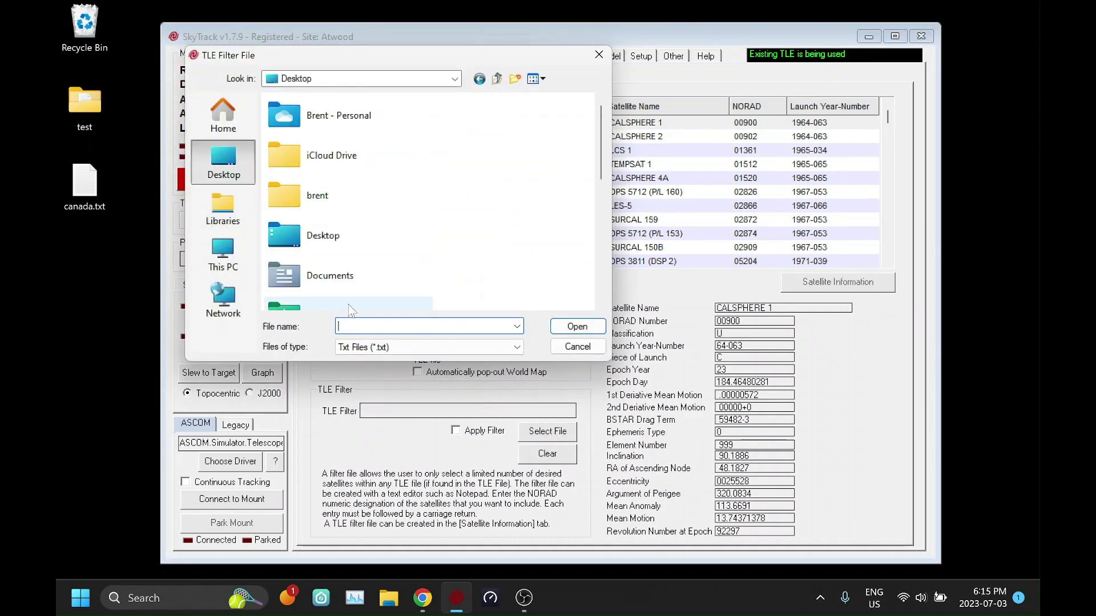
{"action": "scroll", "coordinate": [343, 282], "scroll_direction": "down", "scroll_amount": 5}
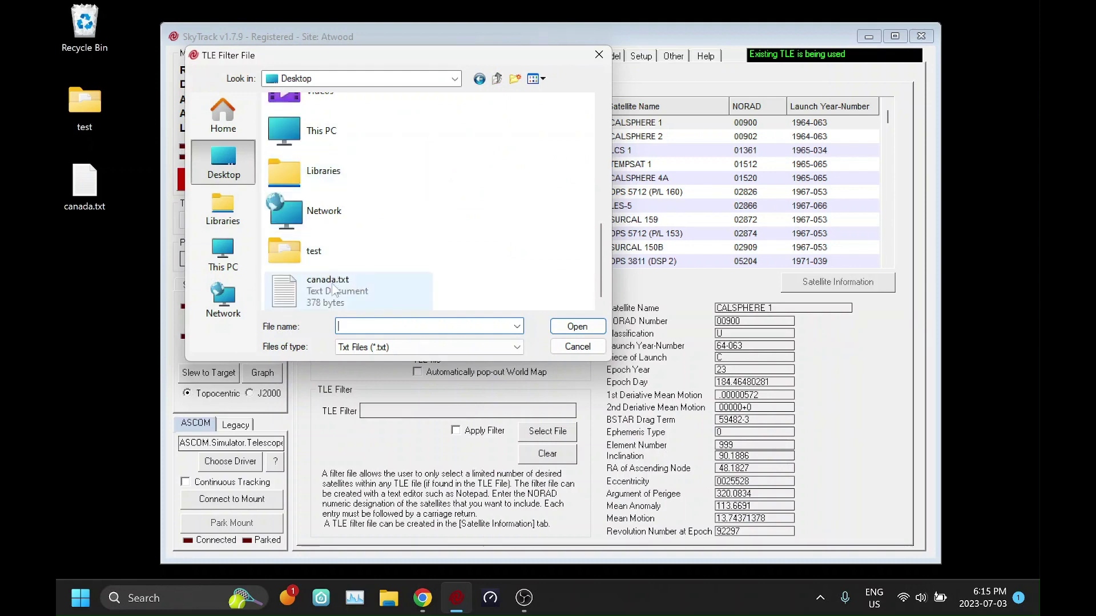
{"action": "left_click", "coordinate": [334, 291]}
{"action": "left_click", "coordinate": [593, 327]}
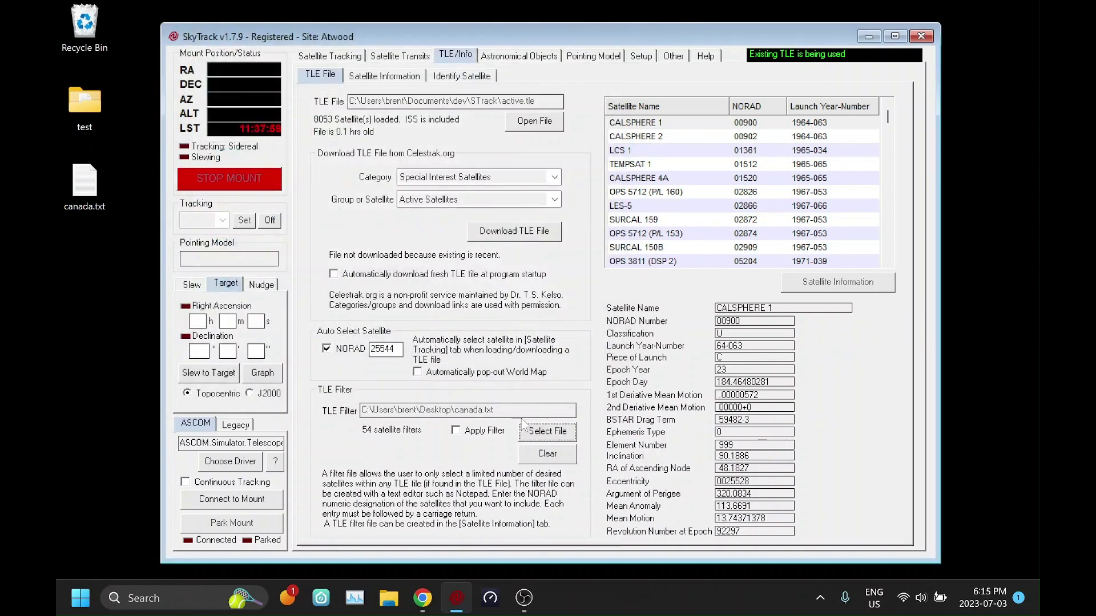
{"action": "left_click", "coordinate": [463, 433]}
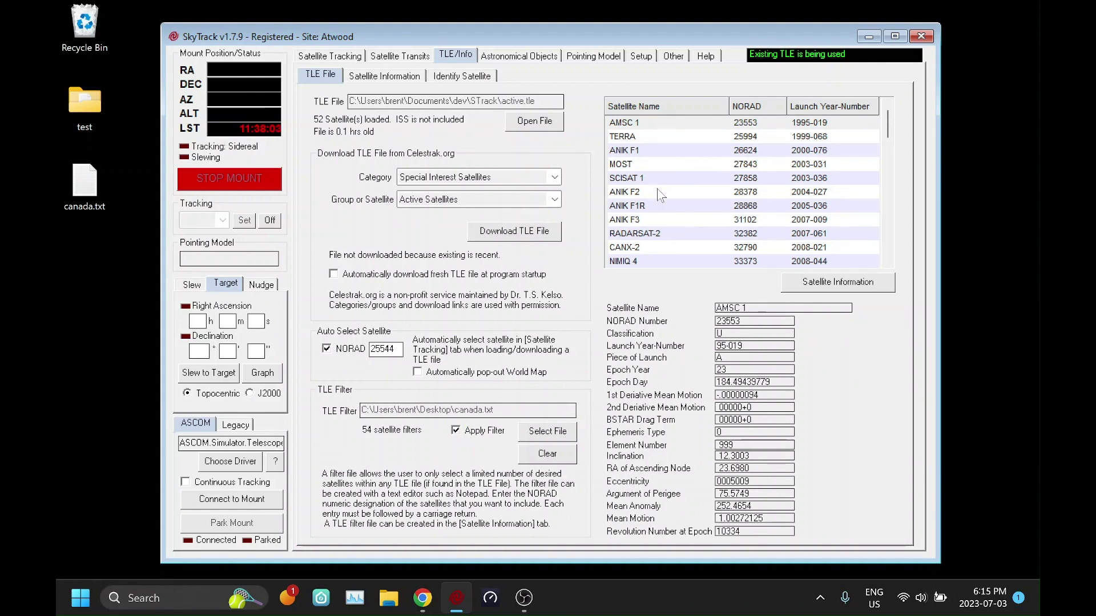
Browse the filtered Canada list and select MOST (NORAD 27843) to view its orbital elements.
{"action": "scroll", "coordinate": [640, 228], "scroll_direction": "down", "scroll_amount": 10}
{"action": "scroll", "coordinate": [640, 227], "scroll_direction": "up", "scroll_amount": 10}
{"action": "scroll", "coordinate": [639, 224], "scroll_direction": "down", "scroll_amount": 8}
{"action": "scroll", "coordinate": [717, 226], "scroll_direction": "down", "scroll_amount": 2}
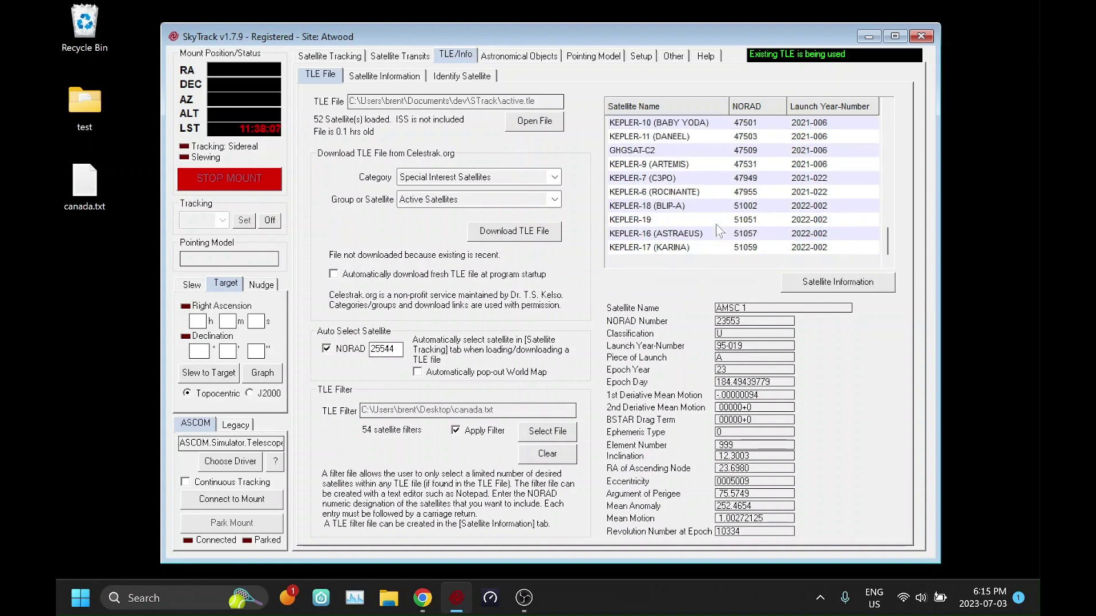
{"action": "scroll", "coordinate": [716, 229], "scroll_direction": "up", "scroll_amount": 10}
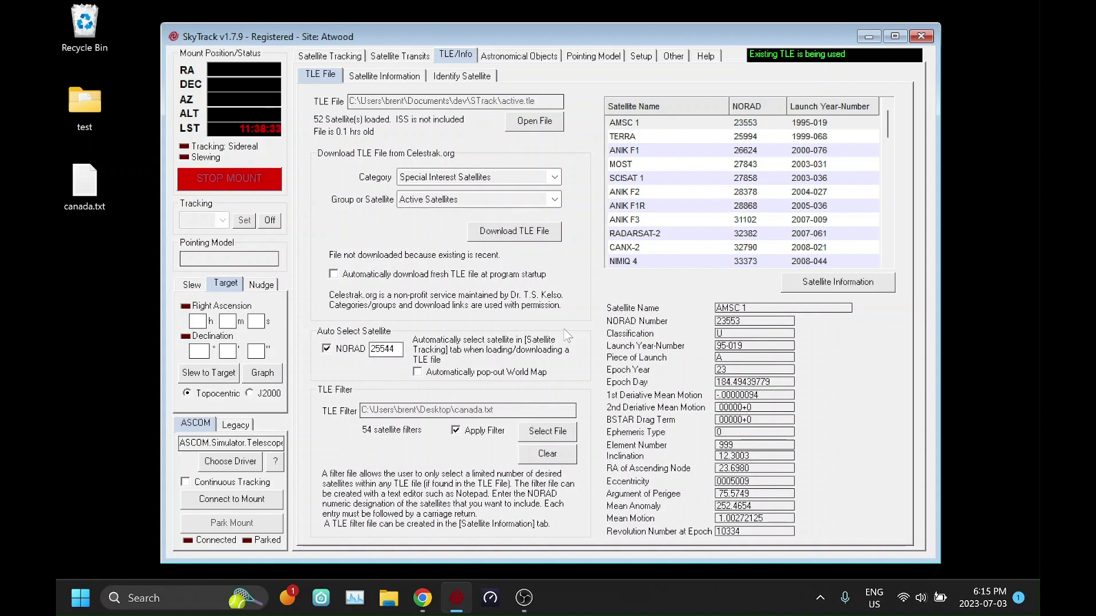
{"action": "scroll", "coordinate": [640, 178], "scroll_direction": "down", "scroll_amount": 5}
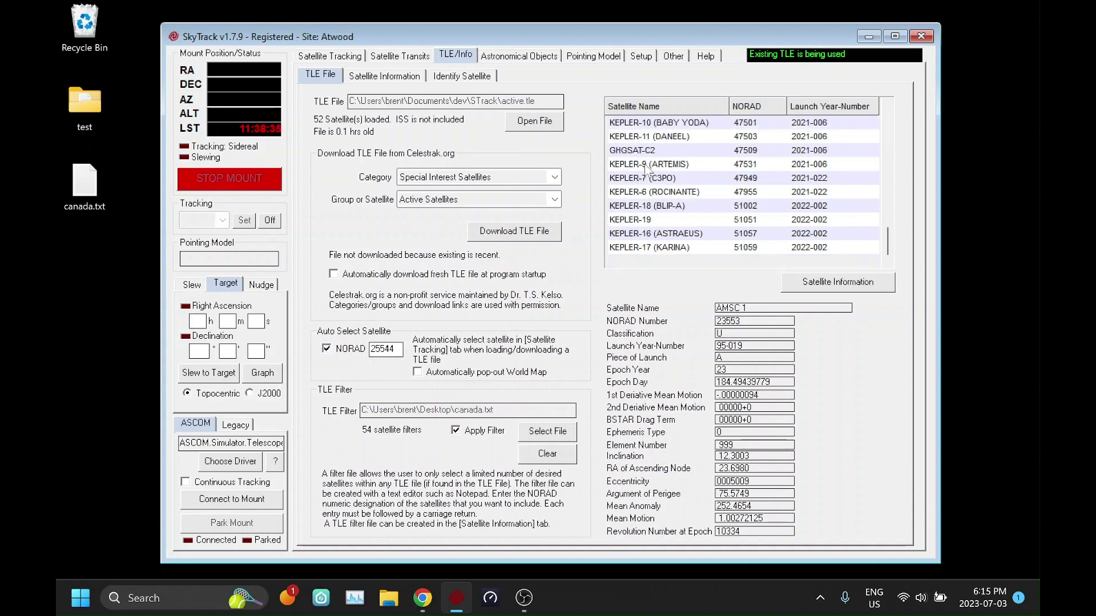
{"action": "scroll", "coordinate": [645, 172], "scroll_direction": "up", "scroll_amount": 5}
{"action": "left_click", "coordinate": [646, 165]}
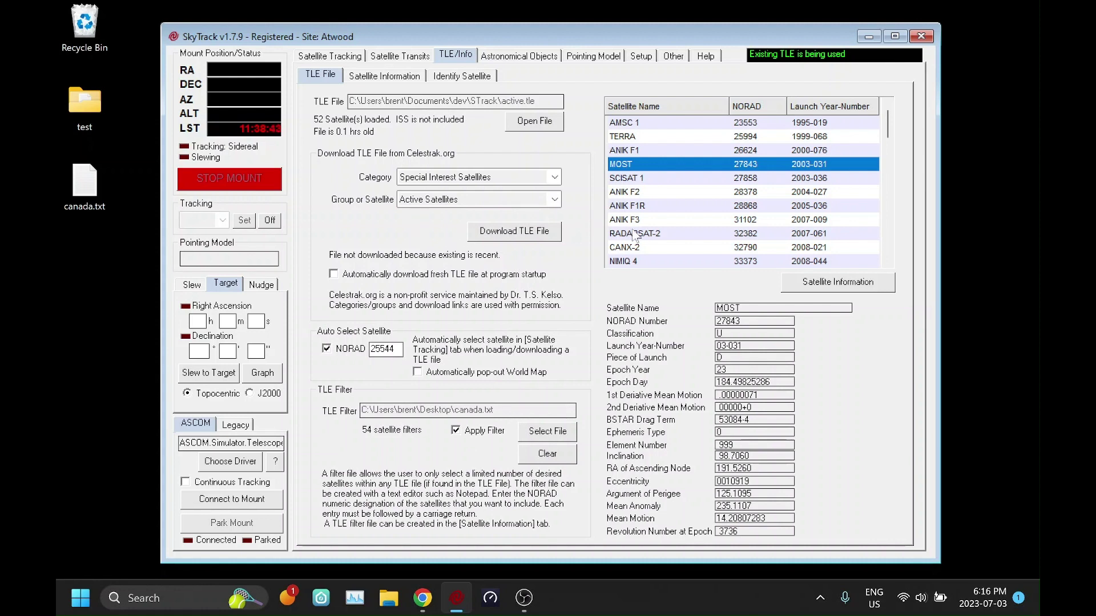
{"action": "scroll", "coordinate": [635, 237], "scroll_direction": "down", "scroll_amount": 3}
{"action": "scroll", "coordinate": [635, 237], "scroll_direction": "up", "scroll_amount": 3}
Download the Space Stations TLE group, loading 25 satellites including the ISS.
{"action": "left_click", "coordinate": [553, 200]}
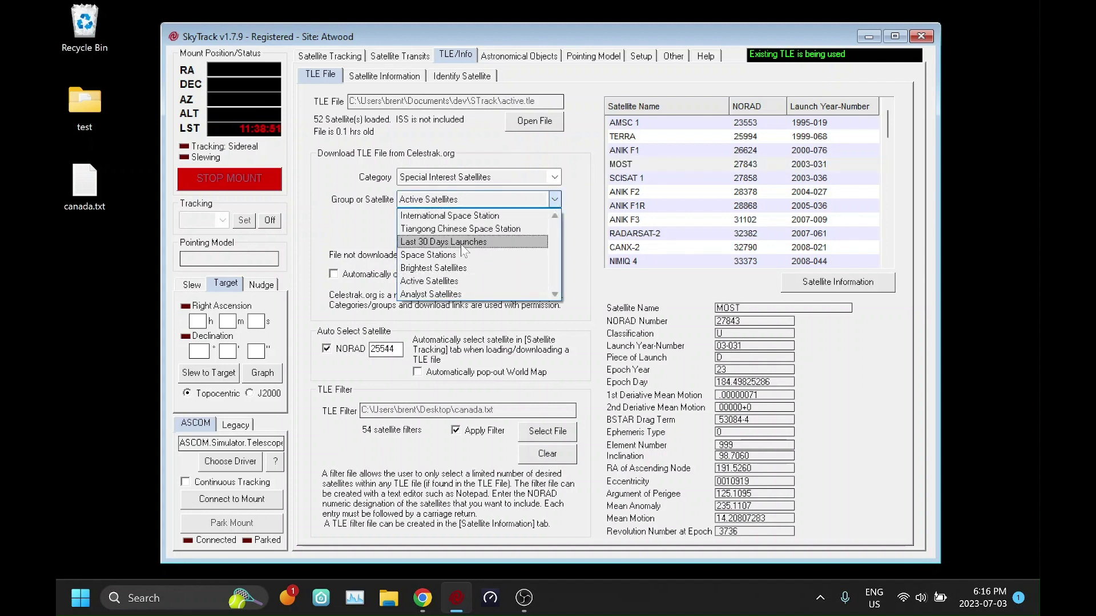
{"action": "left_click", "coordinate": [458, 253]}
{"action": "left_click", "coordinate": [508, 234]}
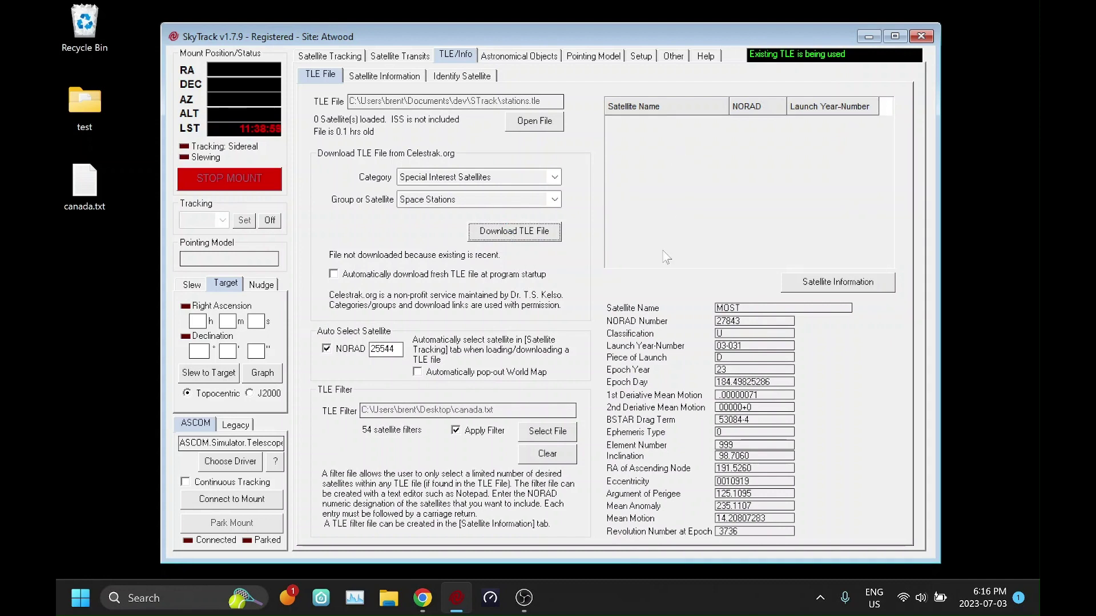
Clear the canada.txt TLE filter.
{"action": "left_click", "coordinate": [542, 454]}
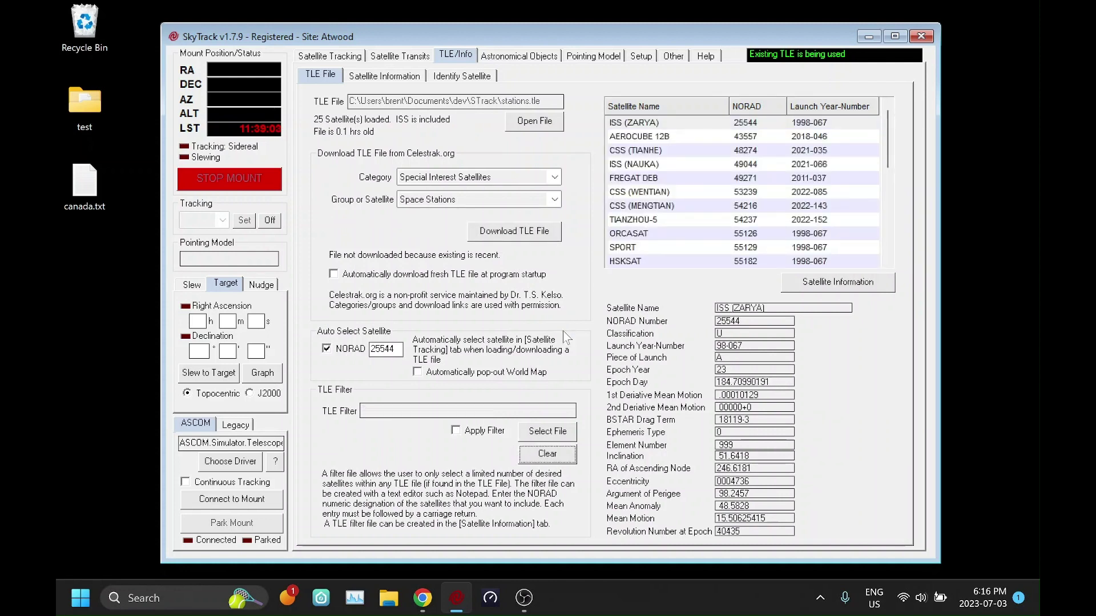
{"action": "scroll", "coordinate": [660, 209], "scroll_direction": "down", "scroll_amount": 3}
{"action": "scroll", "coordinate": [661, 209], "scroll_direction": "up", "scroll_amount": 3}
{"action": "left_click", "coordinate": [331, 57]}
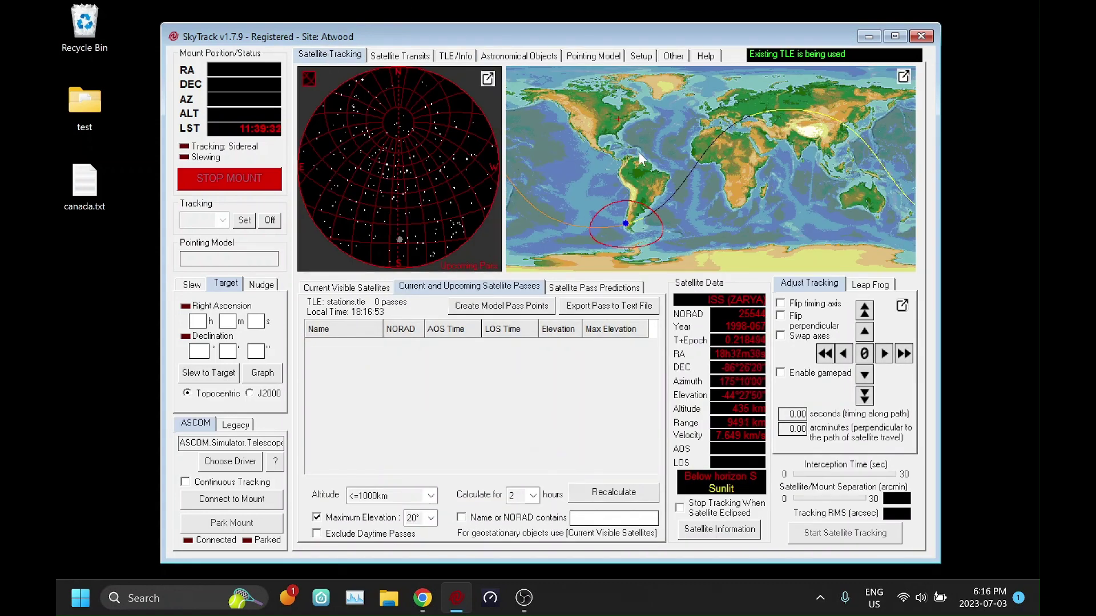
{"action": "left_click", "coordinate": [456, 56]}
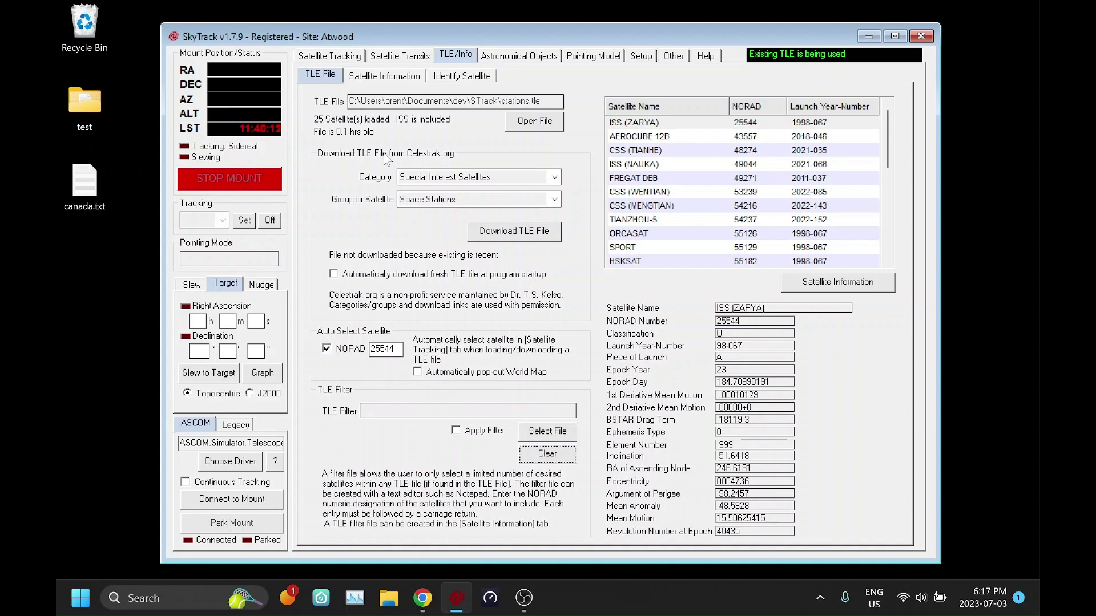
Bring up CelesTrak's NORAD GP Element Sets page at its top, then return to SkyTrack.
{"action": "left_click", "coordinate": [424, 604]}
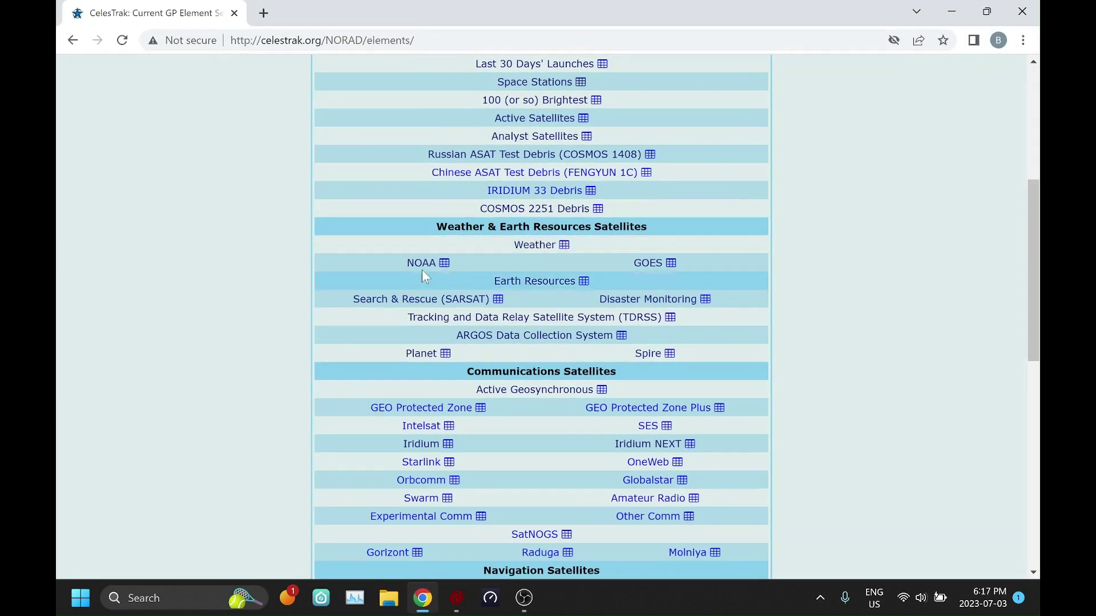
{"action": "scroll", "coordinate": [274, 228], "scroll_direction": "up", "scroll_amount": 5}
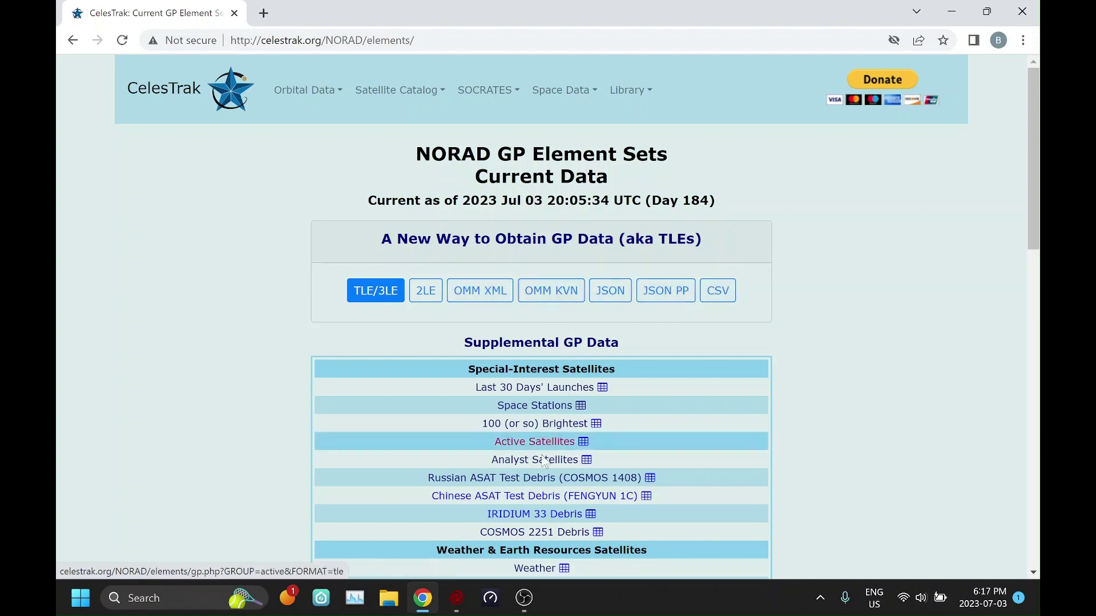
{"action": "left_click", "coordinate": [460, 601]}
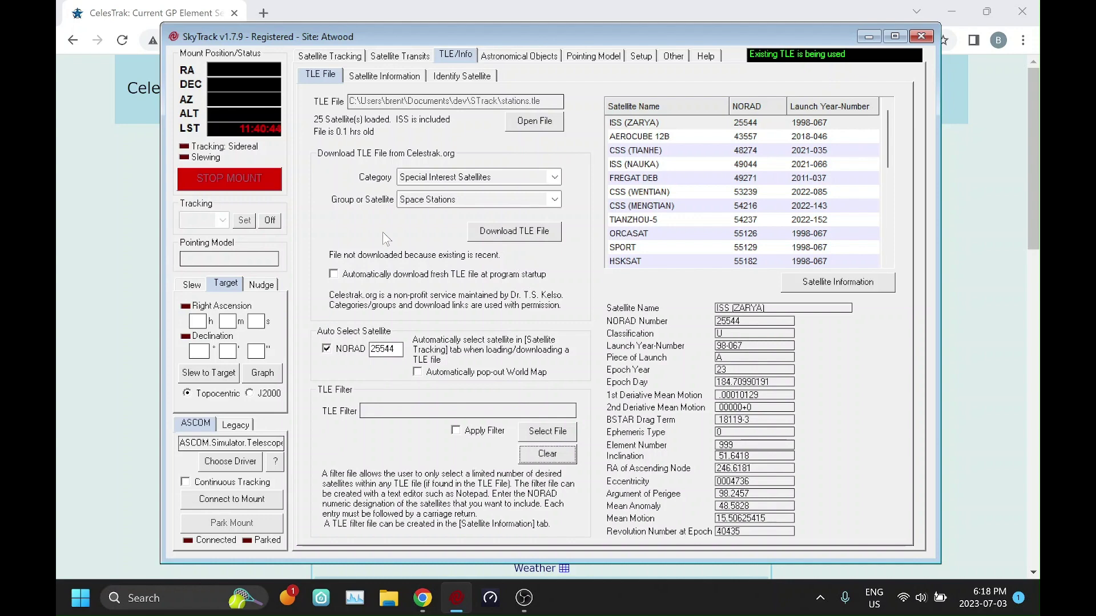
Go to the celestrak.org home page, browse it, then minimize the browser.
{"action": "left_click", "coordinate": [57, 181]}
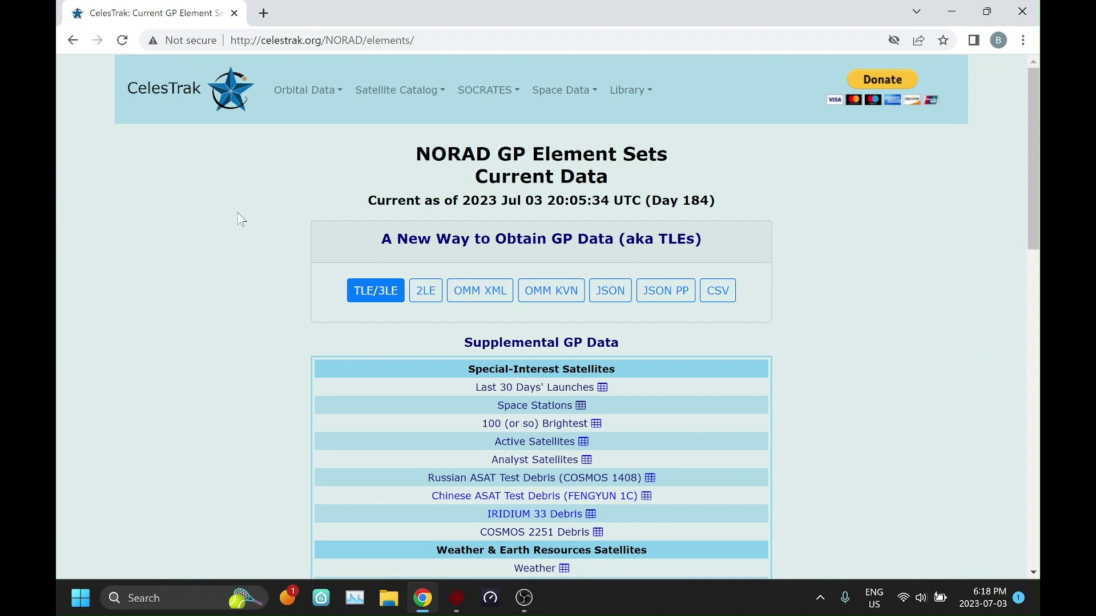
{"action": "left_click", "coordinate": [201, 97]}
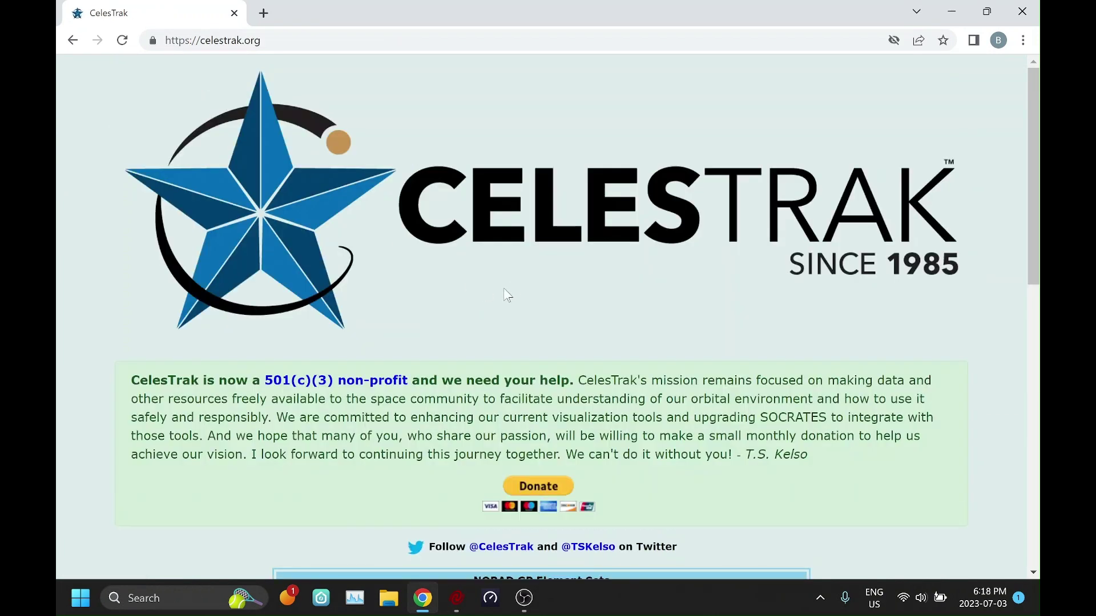
{"action": "scroll", "coordinate": [615, 295], "scroll_direction": "down", "scroll_amount": 2}
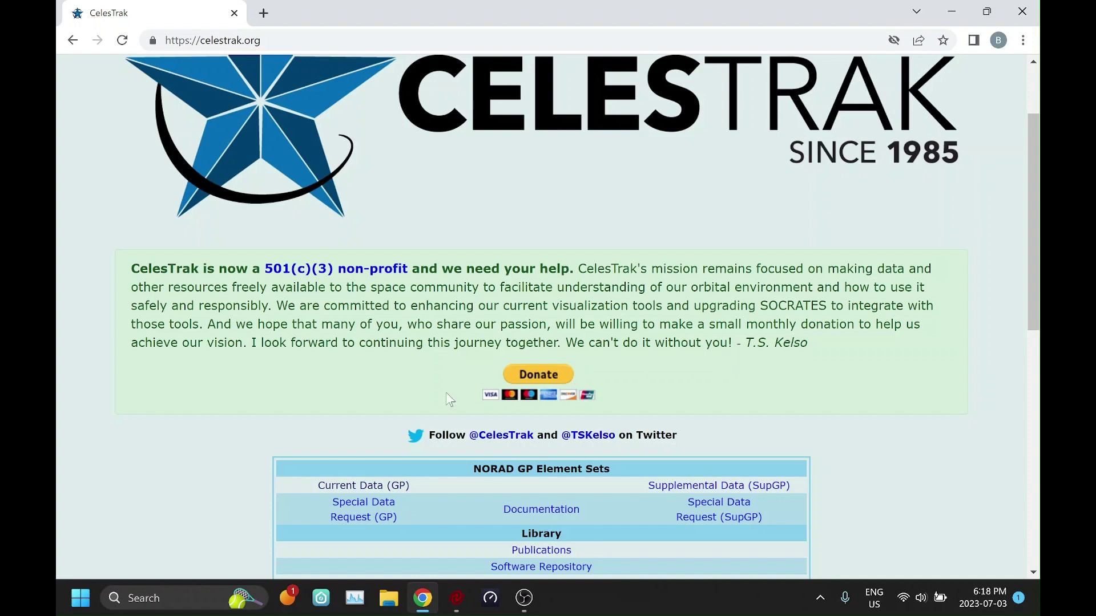
{"action": "scroll", "coordinate": [570, 366], "scroll_direction": "down", "scroll_amount": 1}
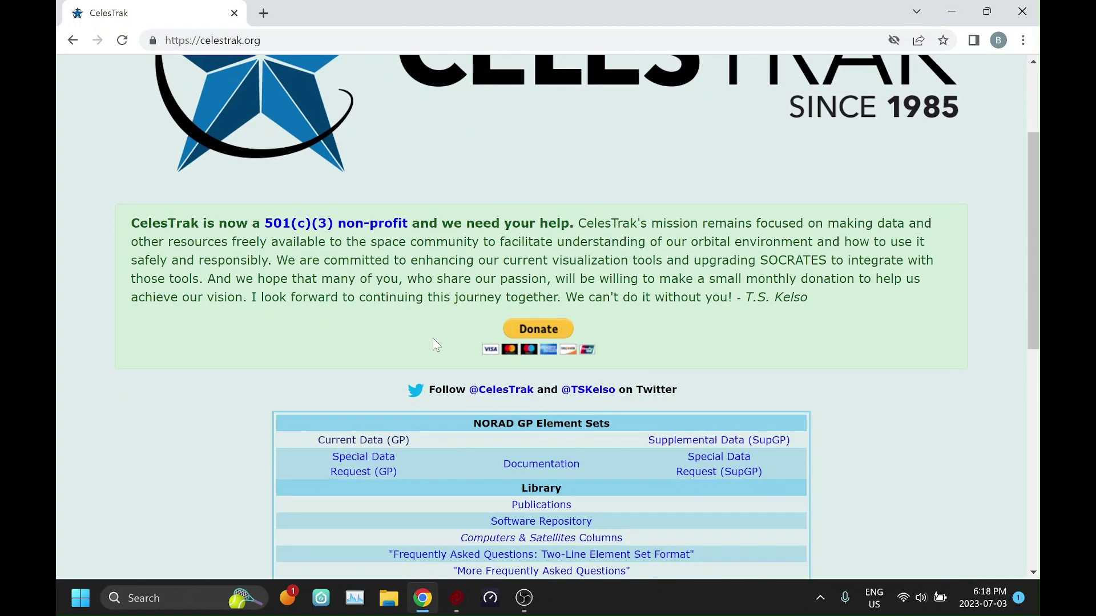
{"action": "scroll", "coordinate": [436, 345], "scroll_direction": "up", "scroll_amount": 2}
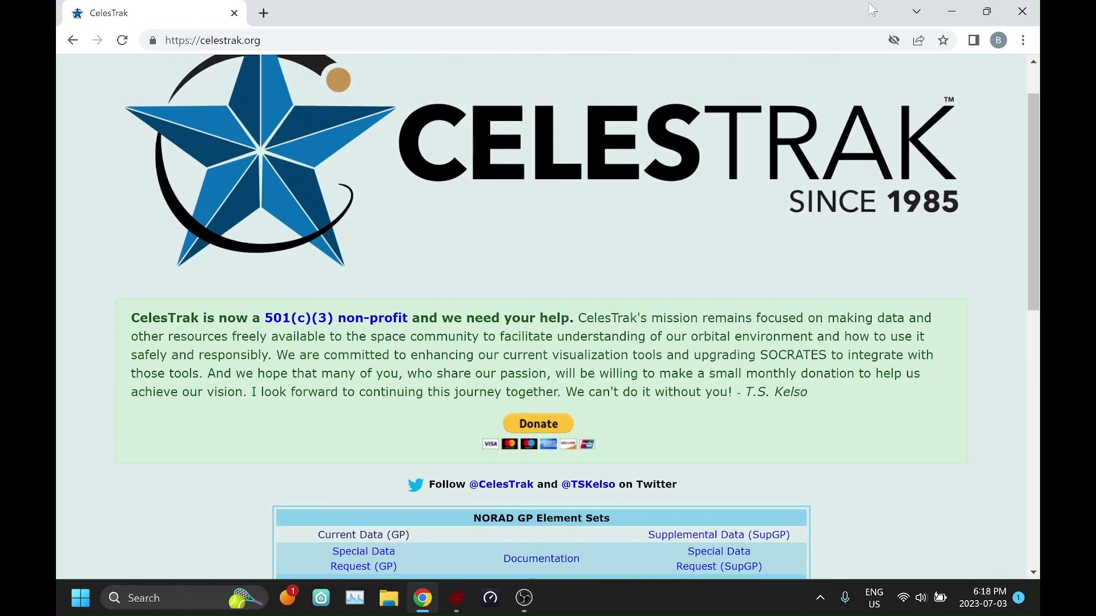
{"action": "left_click", "coordinate": [951, 12]}
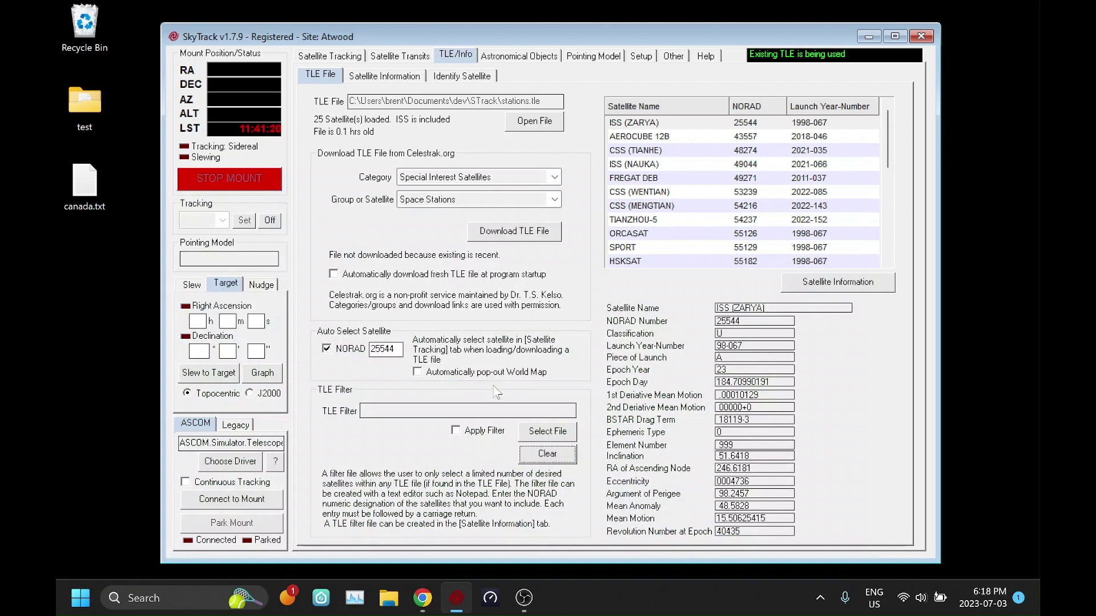